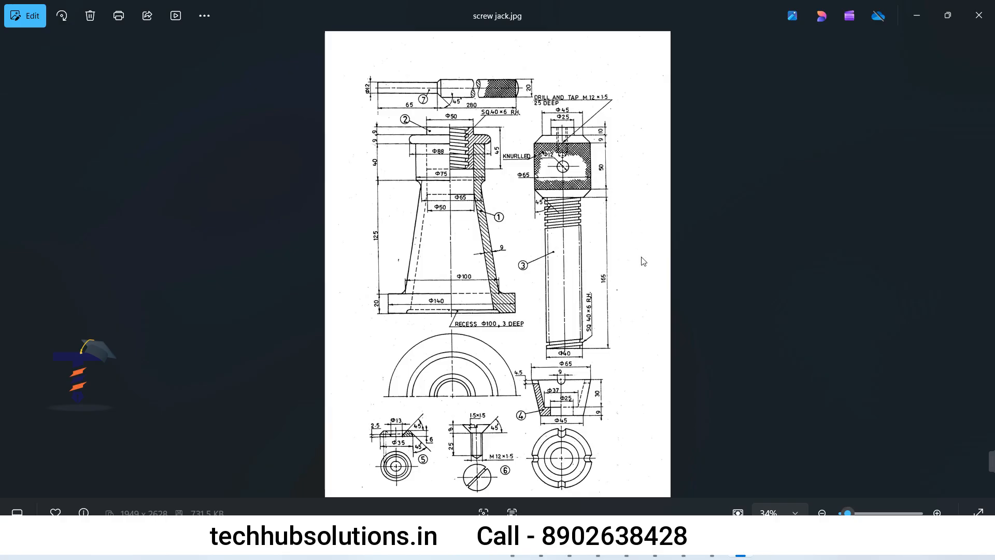
Step: Switch from the screw jack drawing to CATIA and start a sketch on the yz plane
left_click(683, 542)
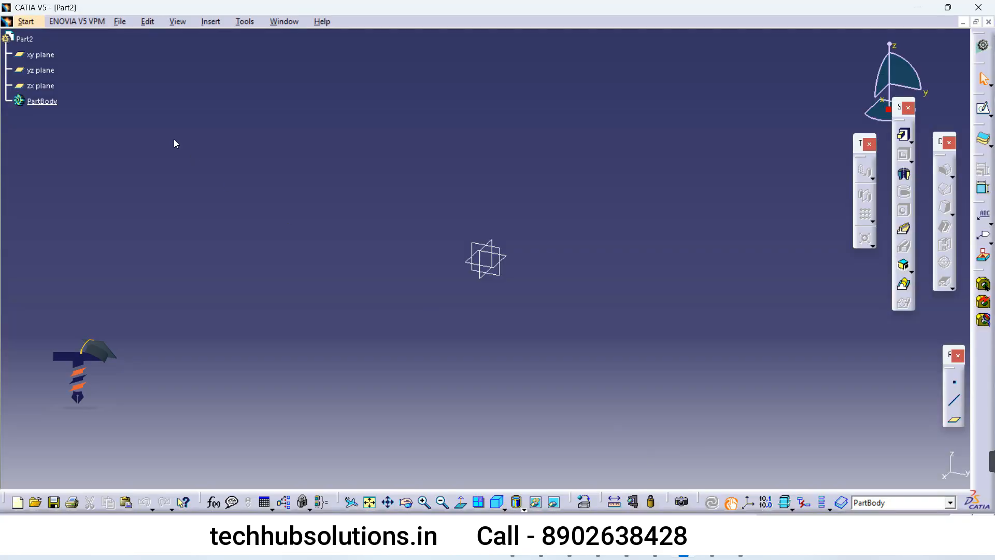
left_click(59, 76)
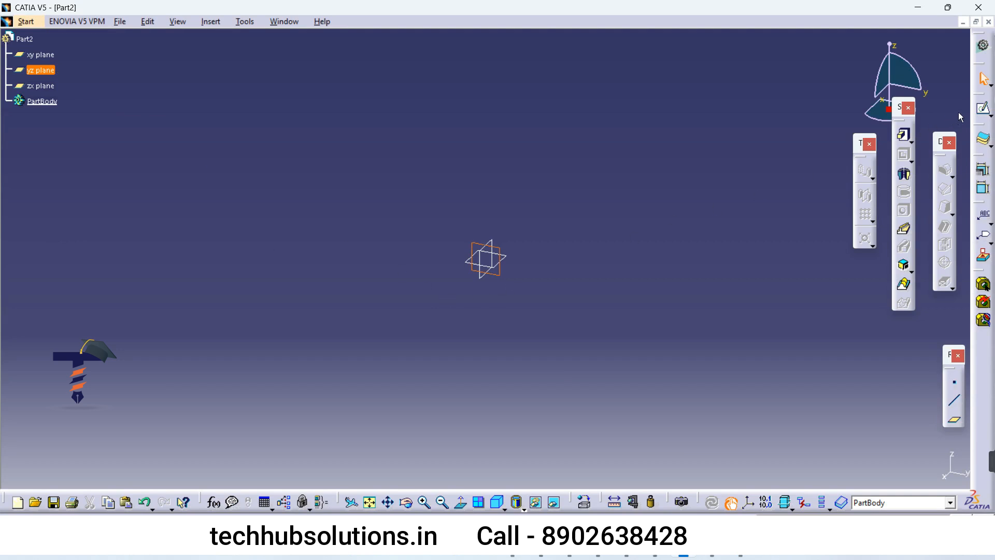
left_click(983, 108)
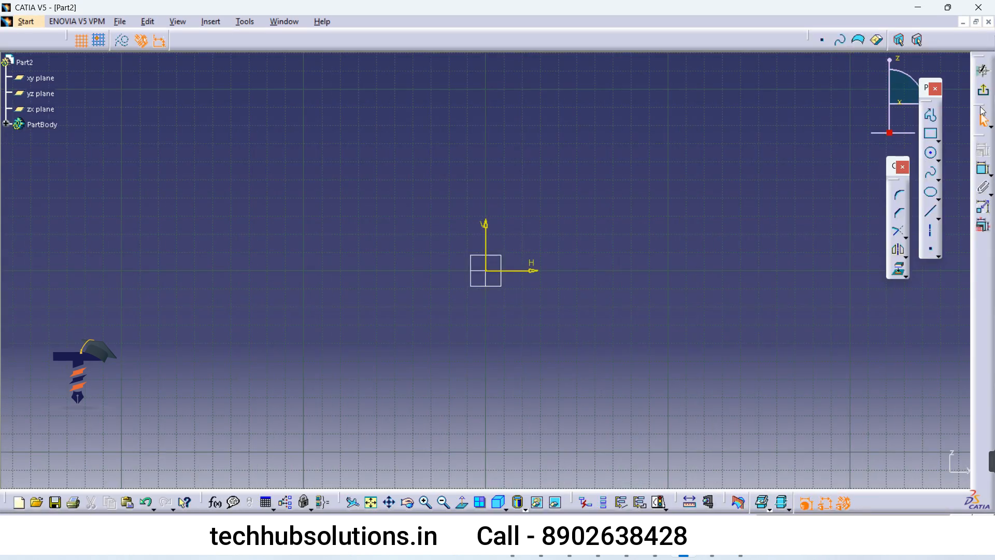
Step: Draw a horizontal profile line leftward from the vertical axis, about 86 mm above the origin, and set its length to 25 mm
left_click(932, 116)
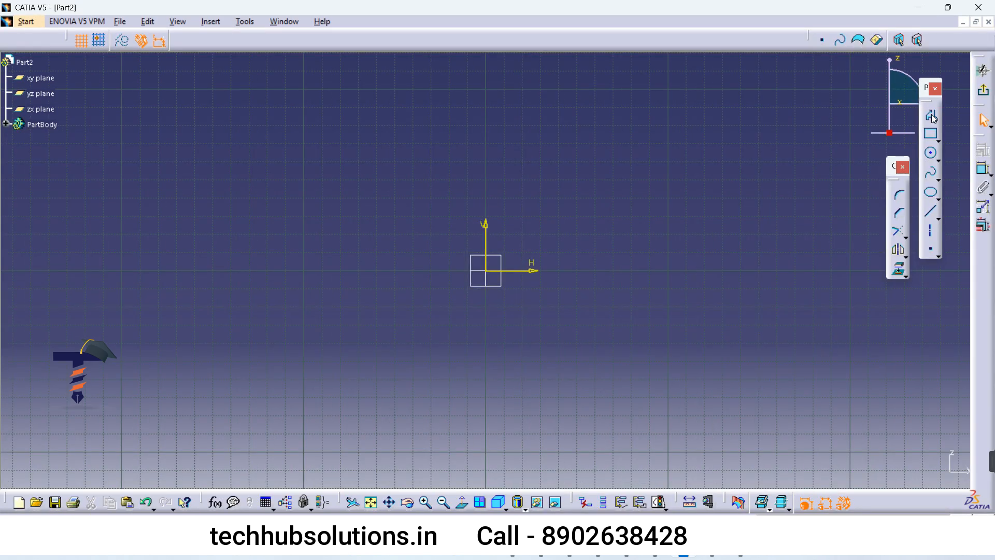
left_click(486, 114)
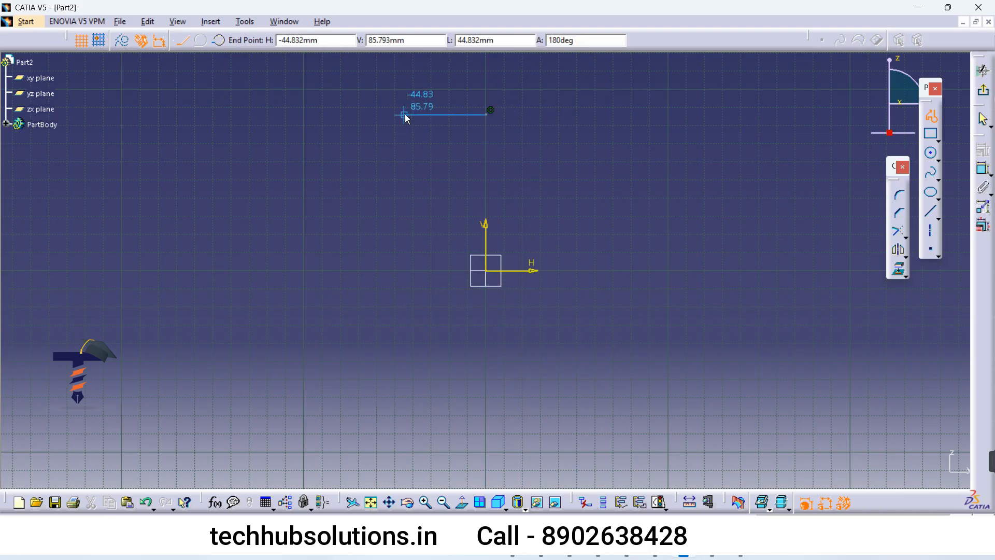
left_click(405, 114)
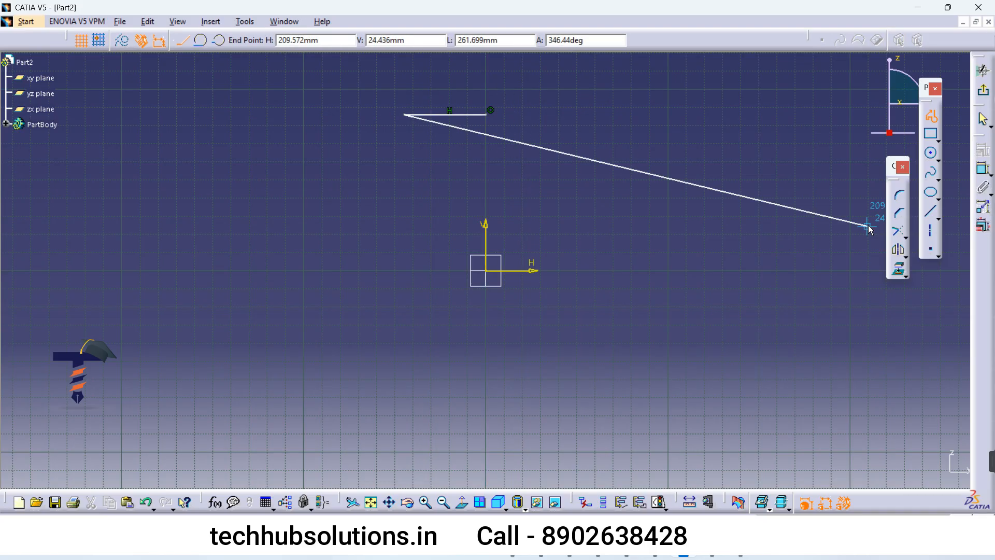
left_click(982, 168)
left_click(458, 135)
double_click(457, 133)
type("2")
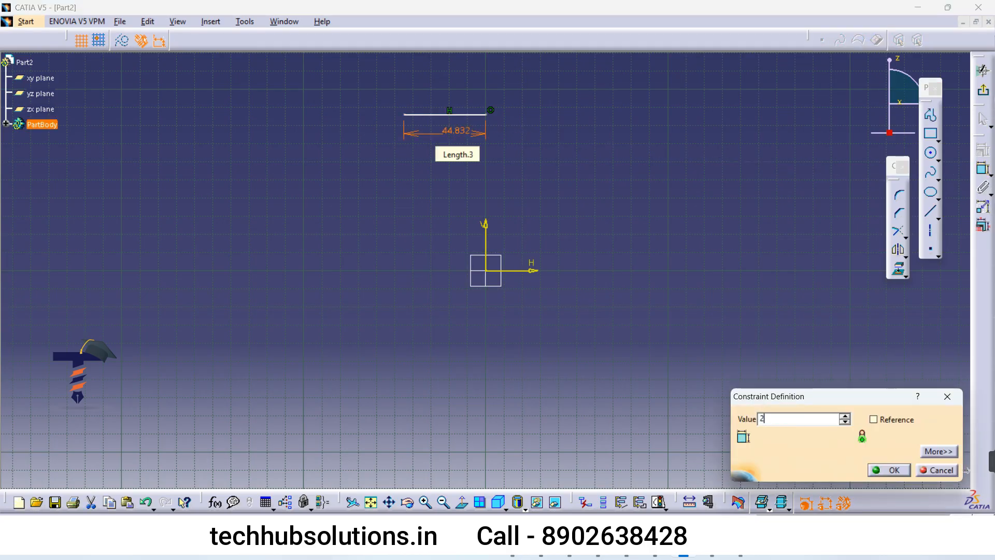
type("5")
key("Return")
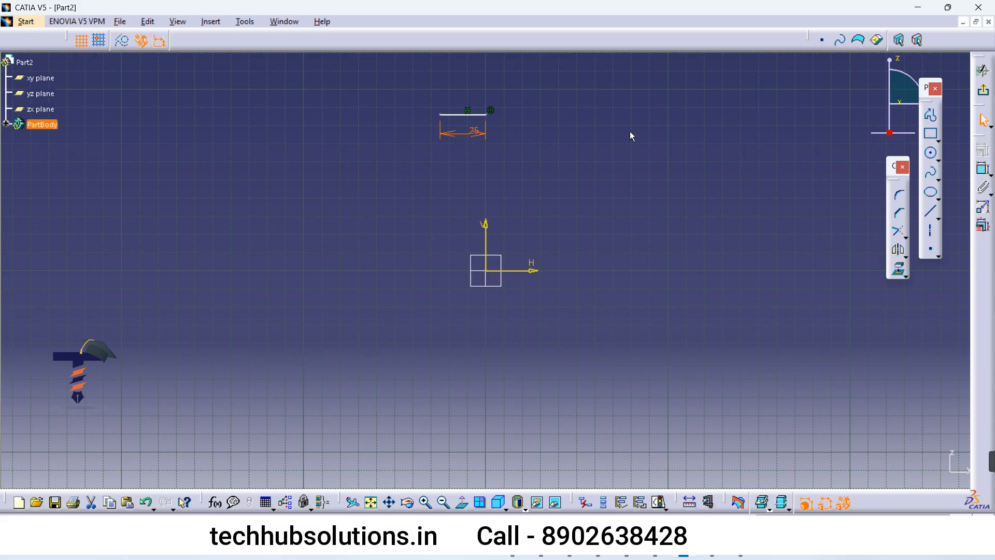
Step: Continue the top edge with a horizontal line from the 25 mm line's outer end and set its length to 12.5 mm
left_click(931, 211)
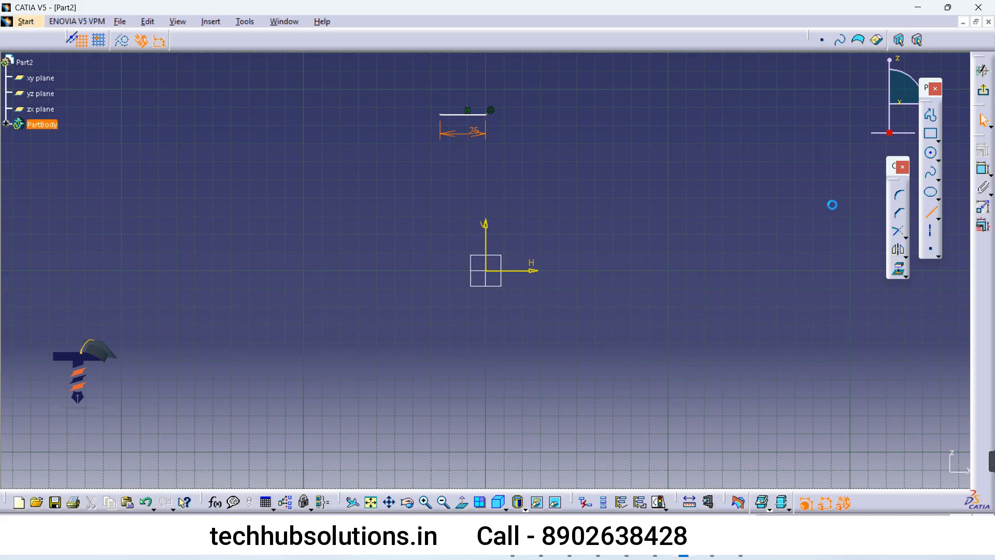
left_click(440, 114)
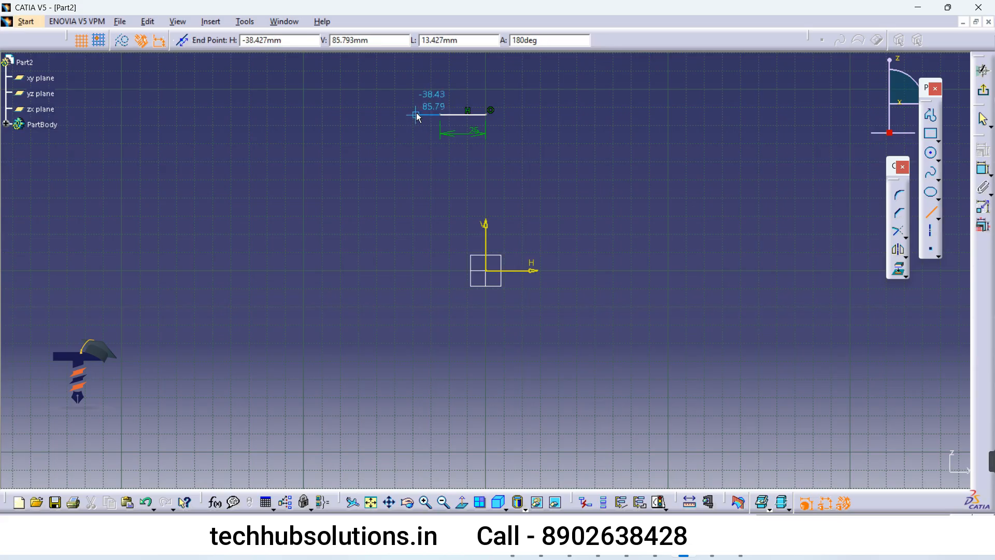
left_click(418, 114)
left_click(983, 169)
left_click(428, 114)
left_click(526, 96)
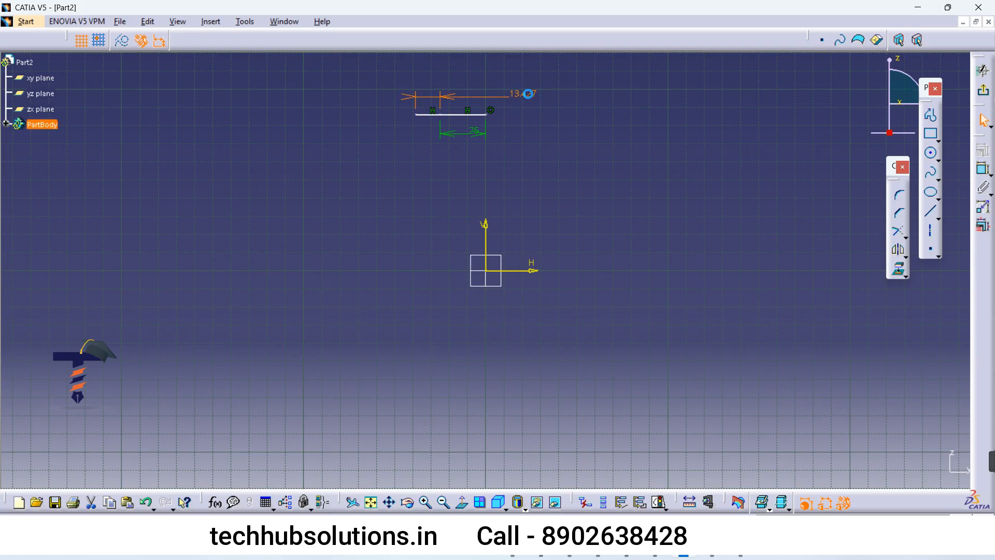
double_click(523, 95)
type("12.5")
key("Return")
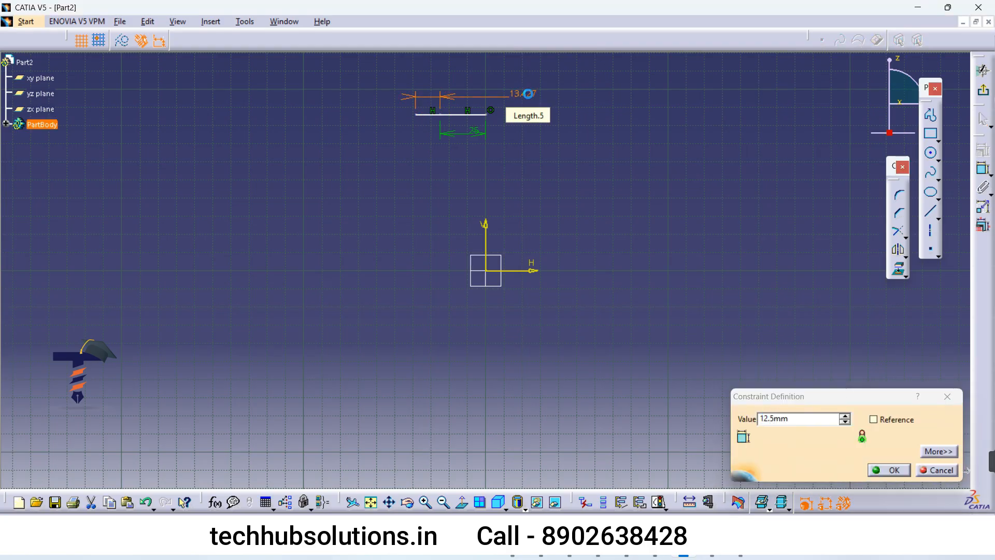
Step: Draw a vertical line down from the outer end of the top edge and set its length to 40 mm
left_click(932, 213)
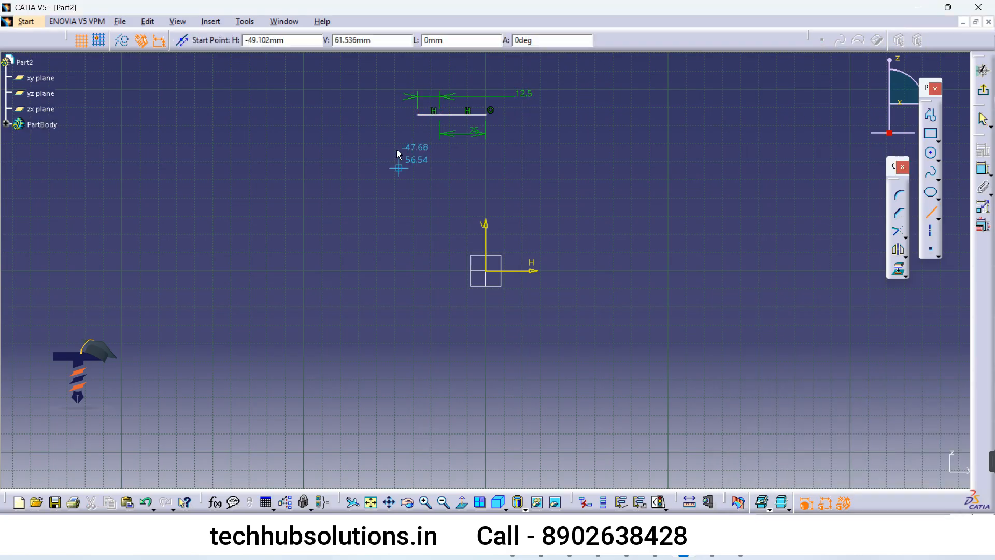
left_click(418, 115)
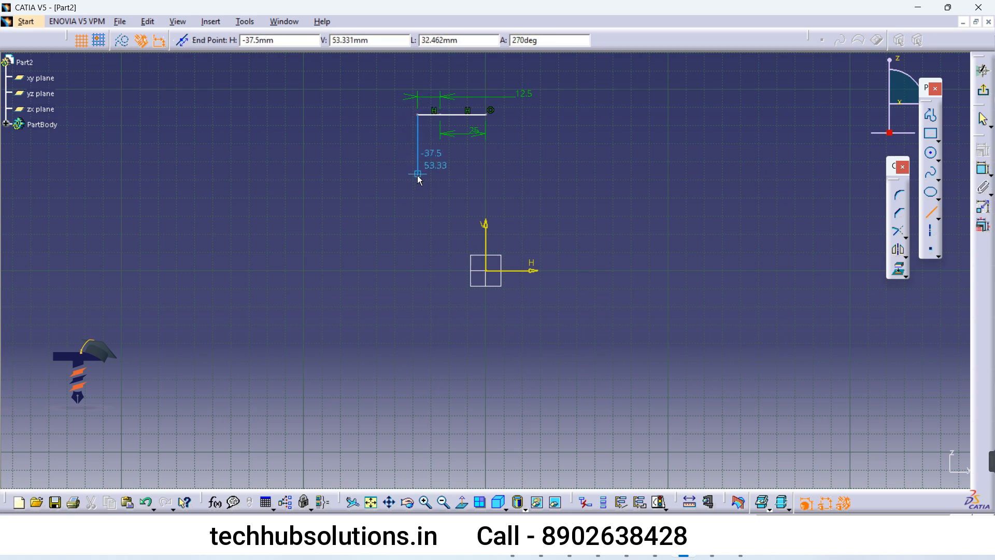
left_click(418, 174)
left_click(982, 169)
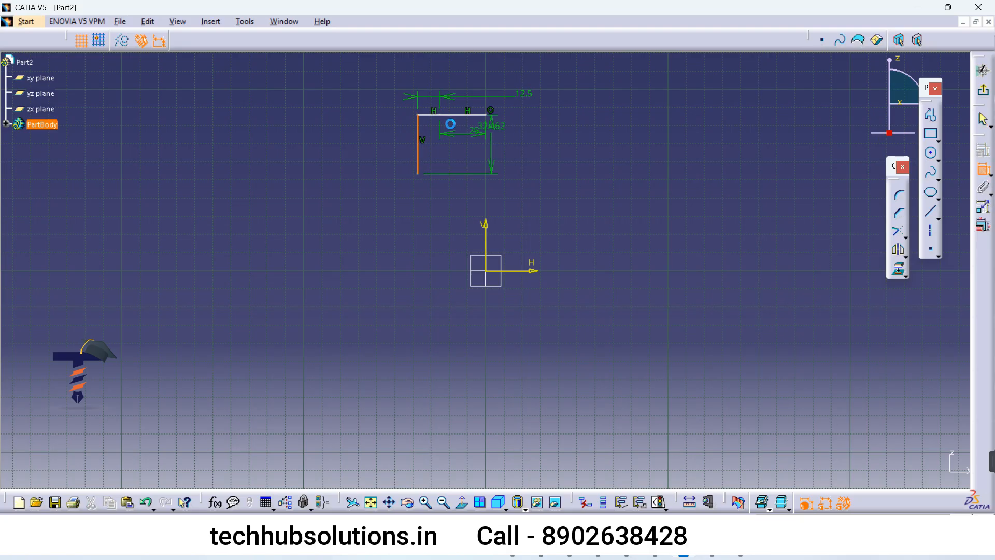
left_click(357, 148)
double_click(361, 148)
type("40")
key("Return")
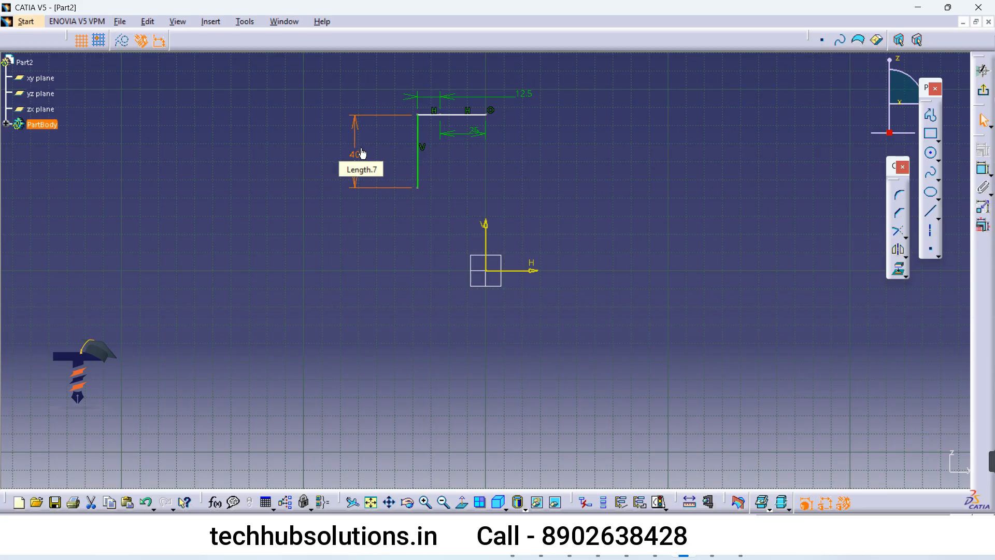
Step: Draw a short horizontal line inward from the lower end of the 40 mm line and set its length to 5 mm
left_click(928, 212)
left_click(418, 187)
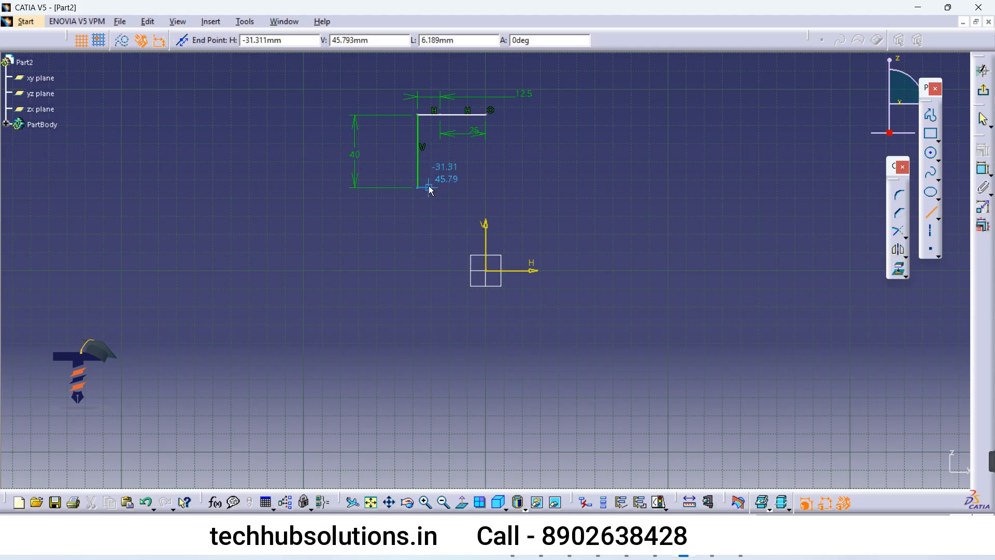
left_click(429, 187)
left_click(986, 175)
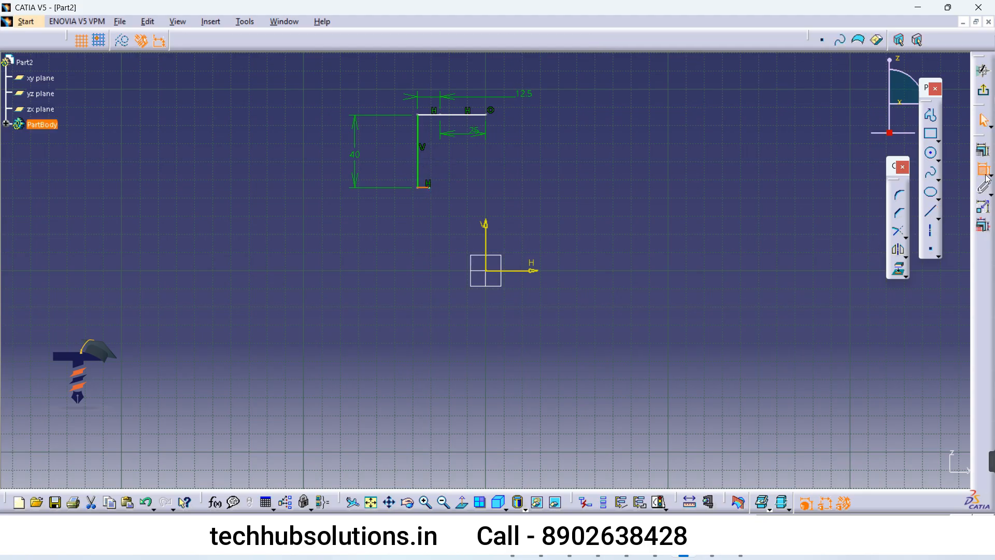
left_click(424, 187)
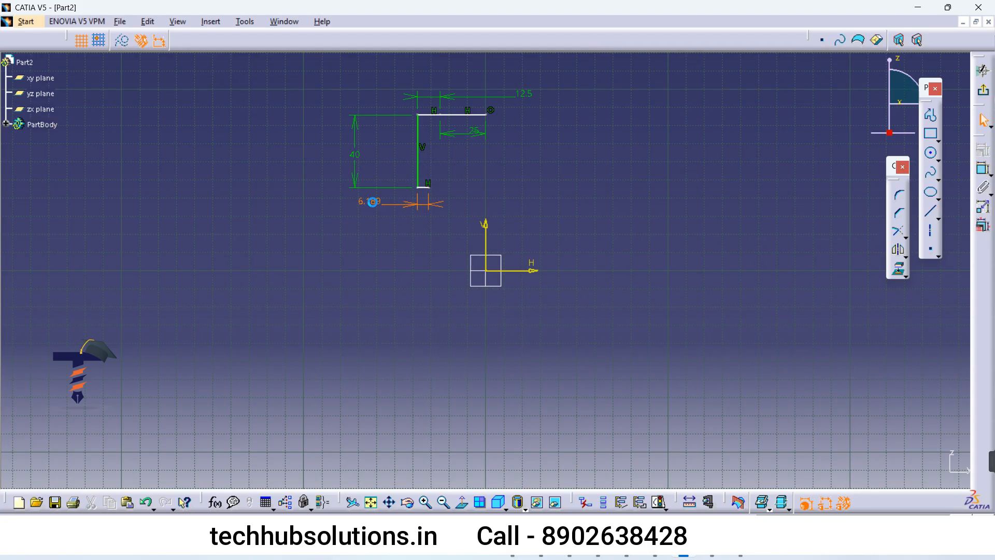
double_click(373, 202)
type("5")
key("Return")
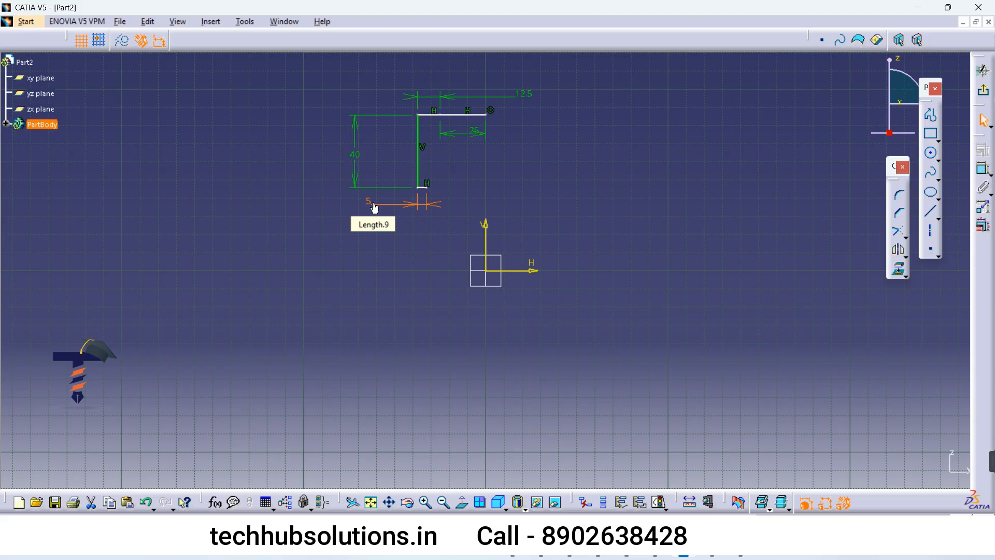
Step: Draw a vertical line down along the axis from the inner end of the top edge and set its length to 185 mm
left_click(931, 210)
left_click(487, 116)
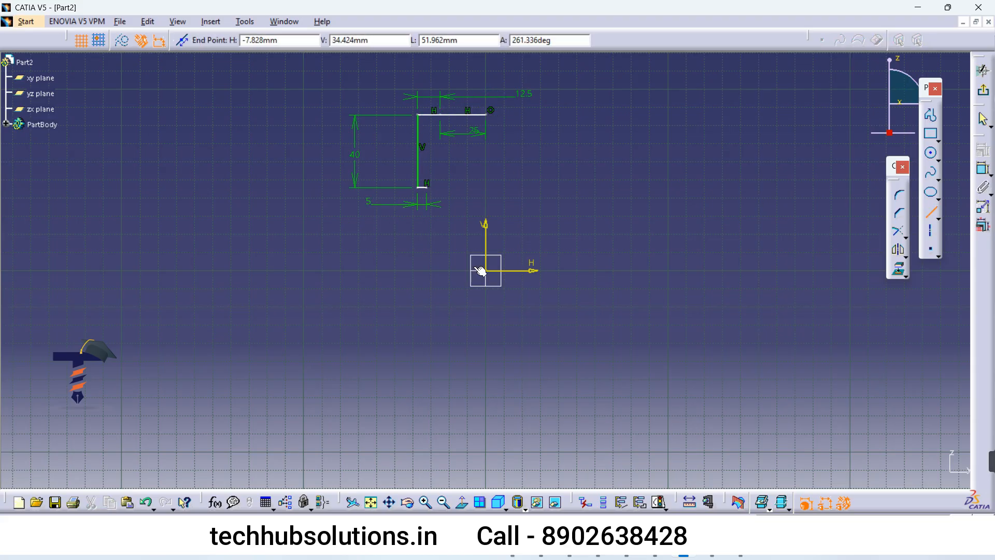
left_click(486, 361)
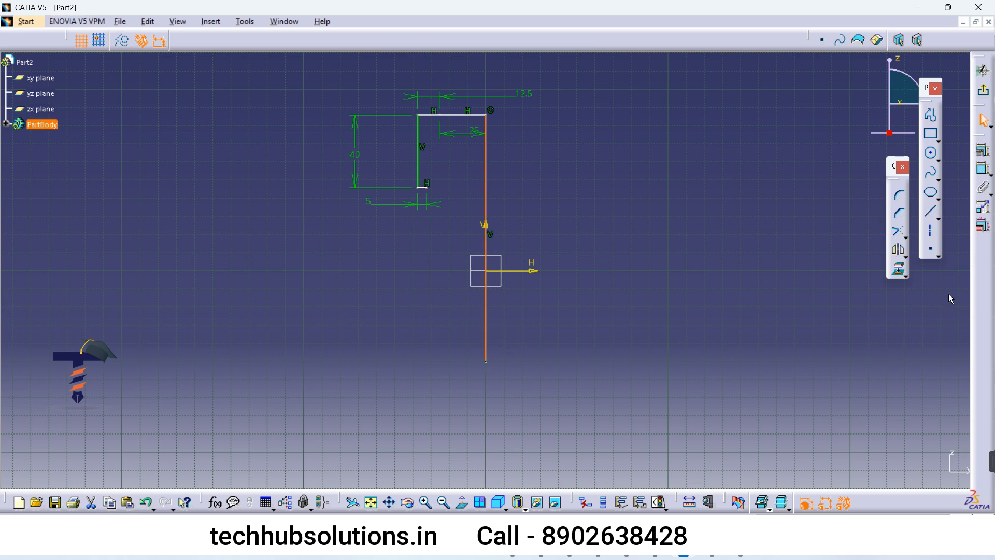
left_click(983, 168)
left_click(631, 258)
double_click(640, 257)
type("185mm")
key("Return")
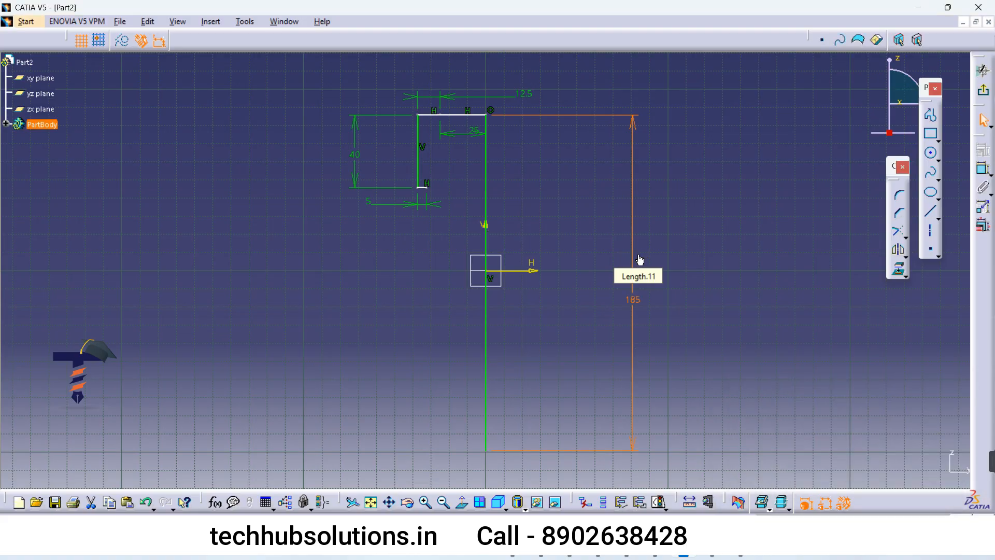
Step: Draw the horizontal base line leftward from the lower end of the axis line and set its length to 70 mm
left_click(931, 212)
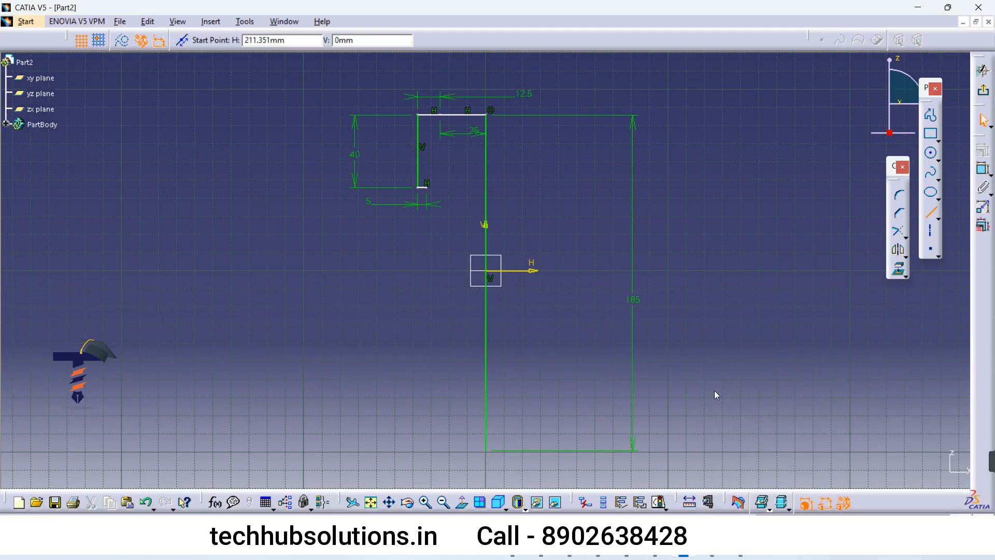
left_click(486, 451)
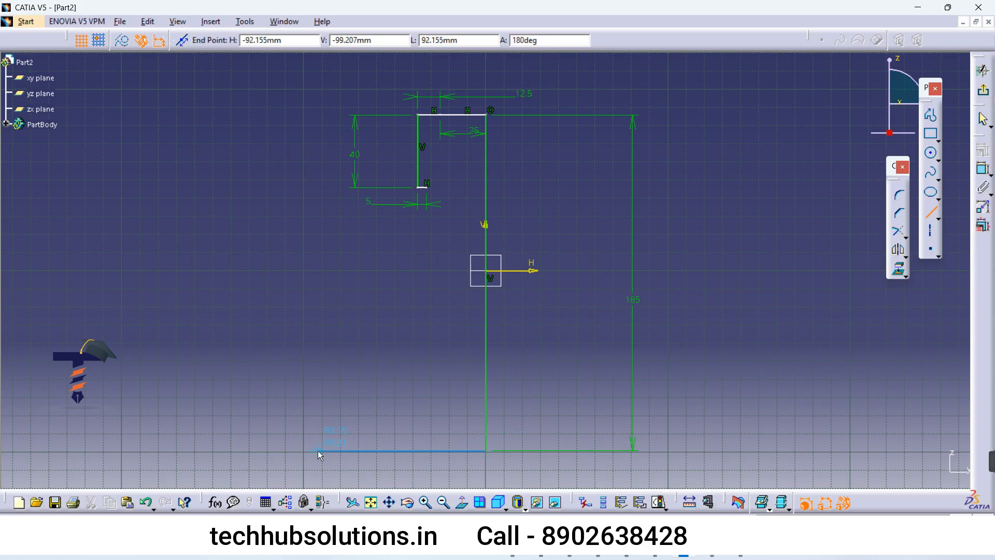
left_click(319, 450)
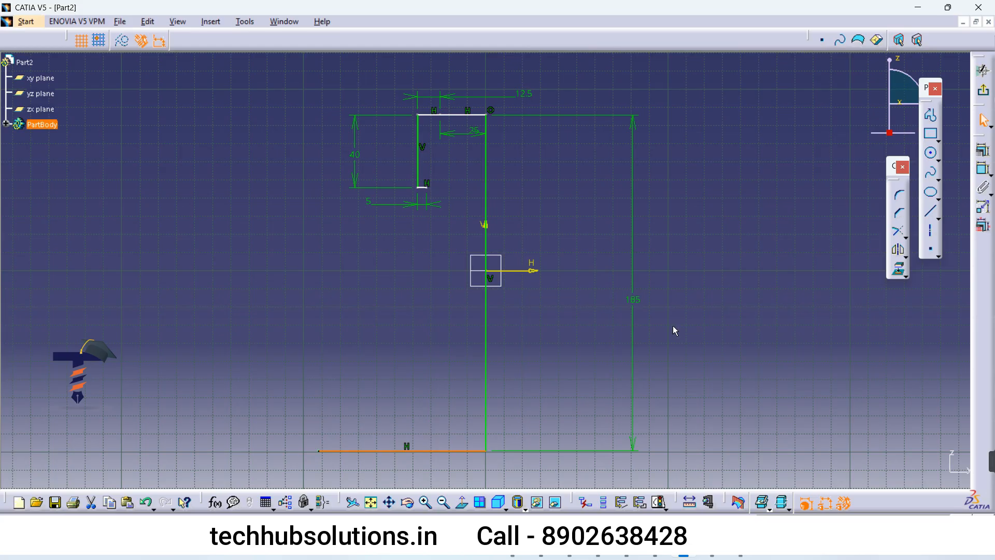
left_click(983, 168)
left_click(510, 462)
double_click(510, 460)
mouse_move(580, 356)
middle_mouse_down()
mouse_move(577, 288)
mouse_move(573, 337)
middle_mouse_up()
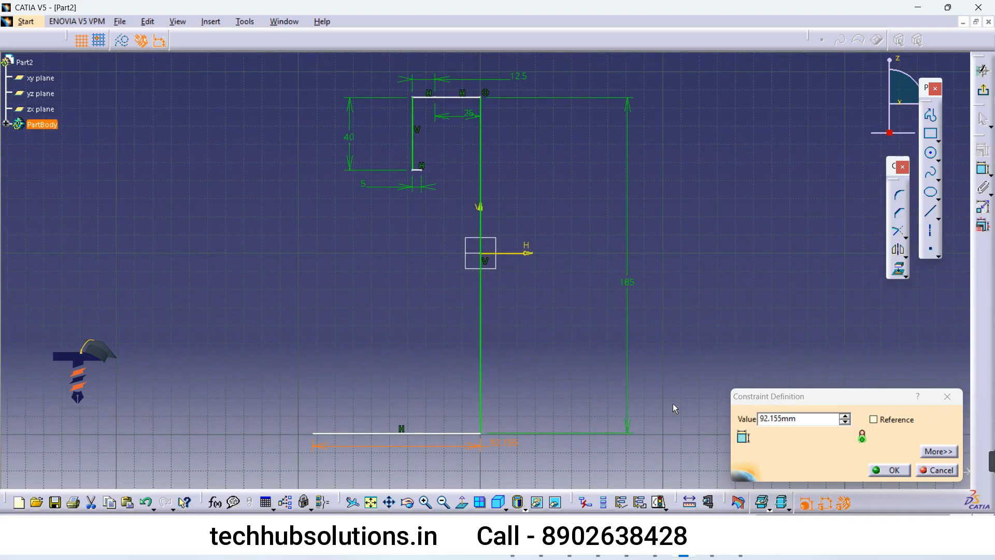
left_click(804, 418)
left_click_drag(792, 417, 730, 423)
type("70")
key("Return")
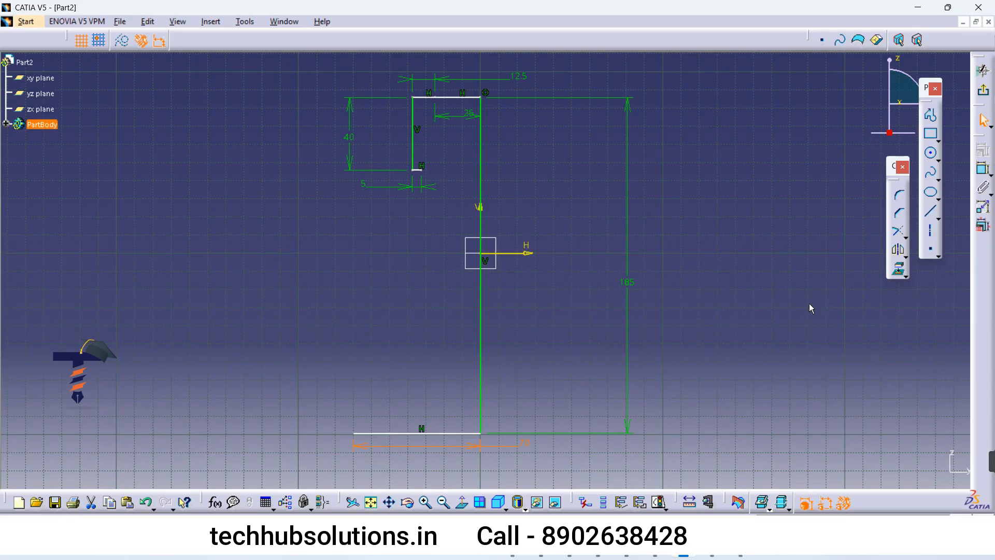
Step: Draw a vertical line up from the outer end of the base line and set its length to 20 mm
left_click(931, 211)
left_click(354, 433)
left_click(354, 397)
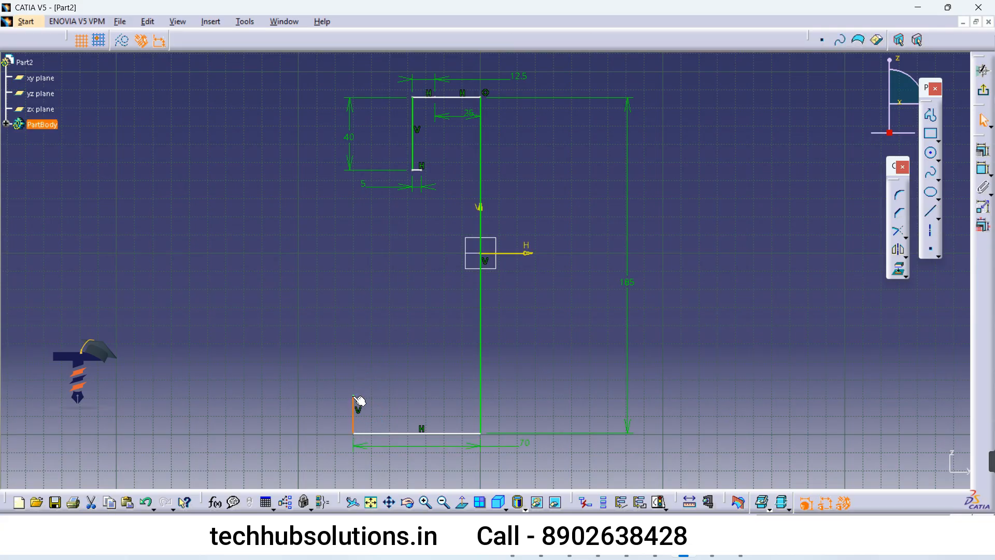
left_click(983, 168)
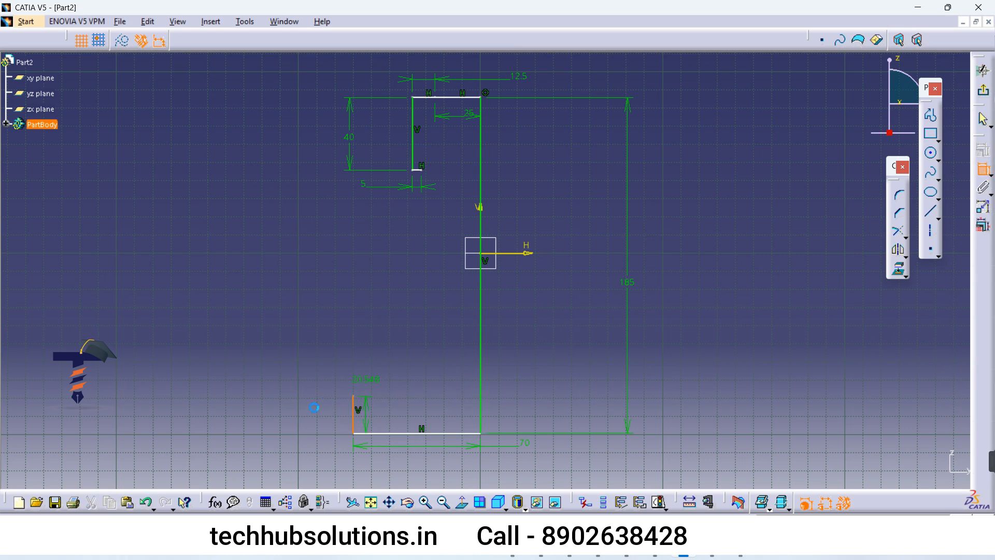
double_click(304, 419)
type("20")
key("Return")
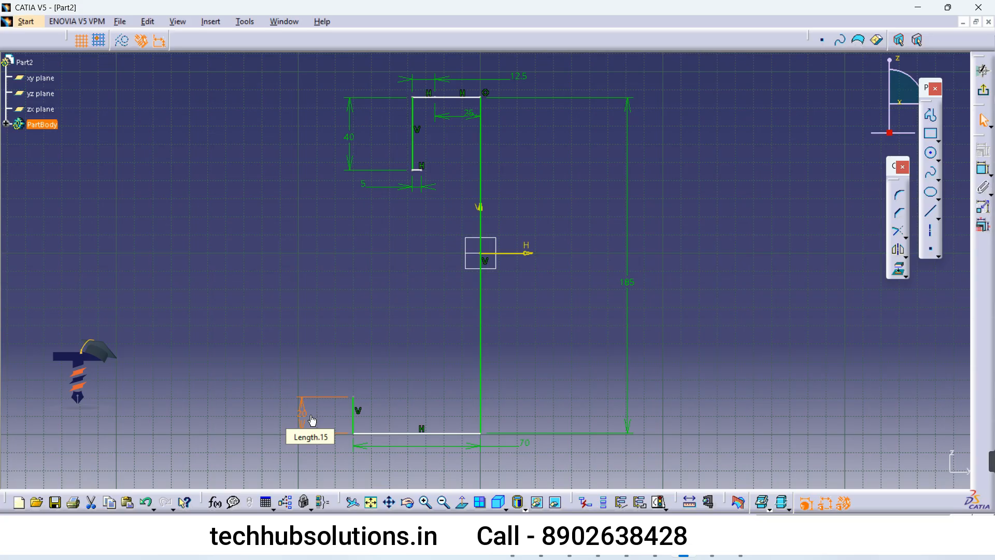
Step: Draw a horizontal line inward from the upper end of the base's vertical edge and set its length to 20 mm
left_click(931, 212)
left_click(353, 397)
left_click(386, 397)
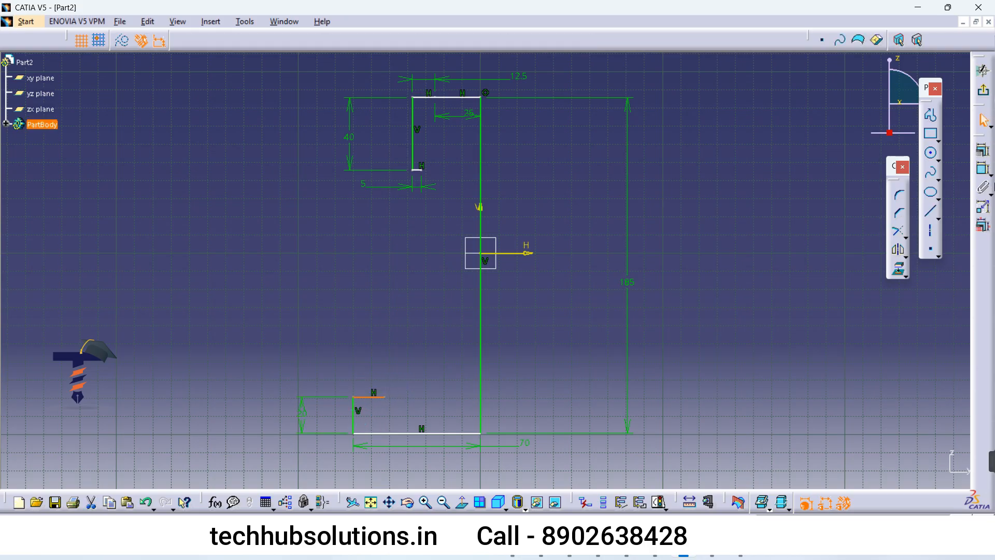
left_click_drag(369, 388, 290, 373)
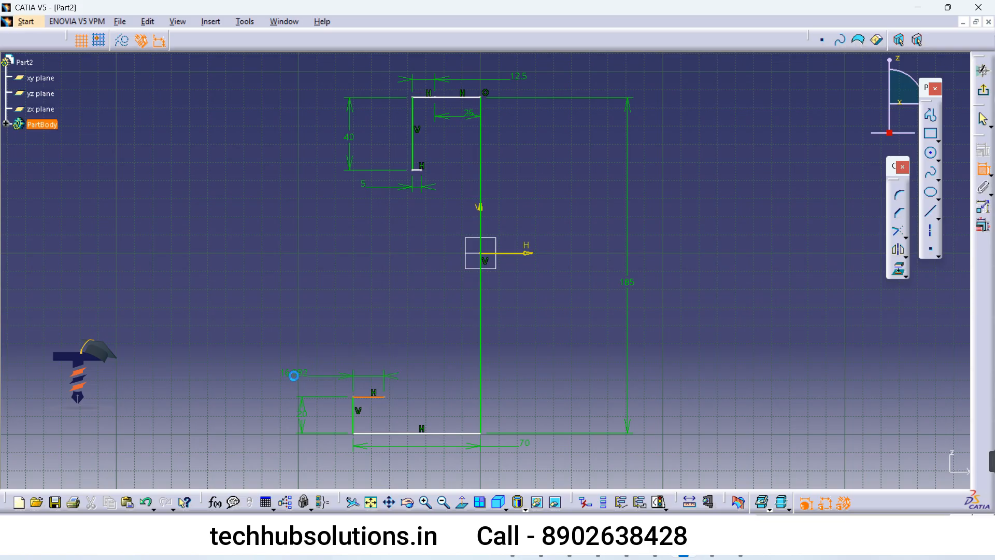
type("20")
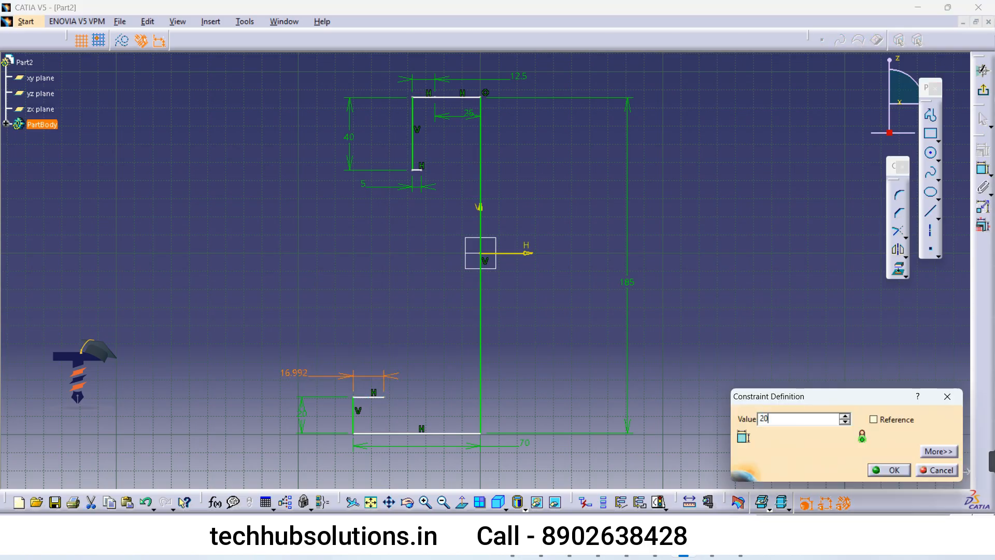
key("Return")
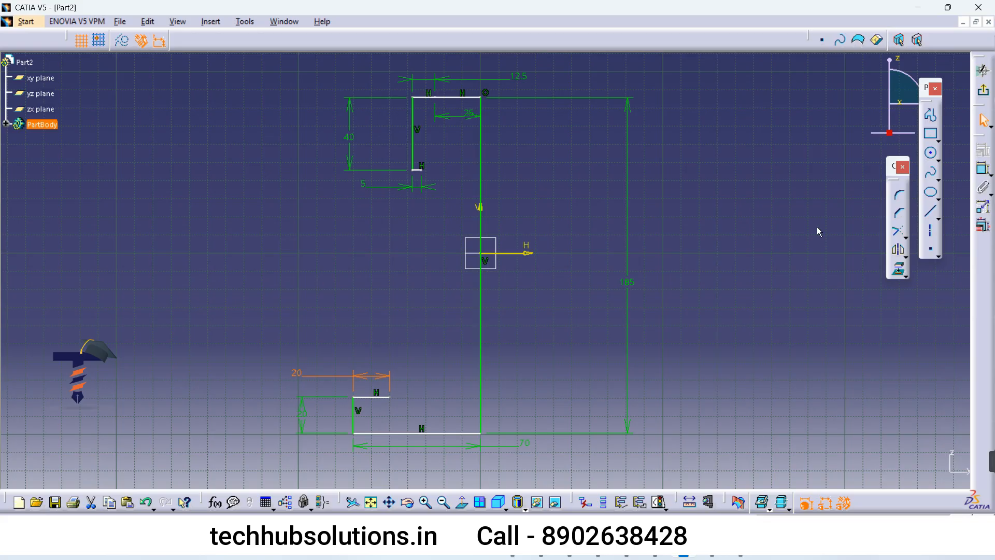
Step: Draw a slanted line from the inner end of the 5 mm step down to the inner end of the base's 20 mm ledge
left_click(931, 212)
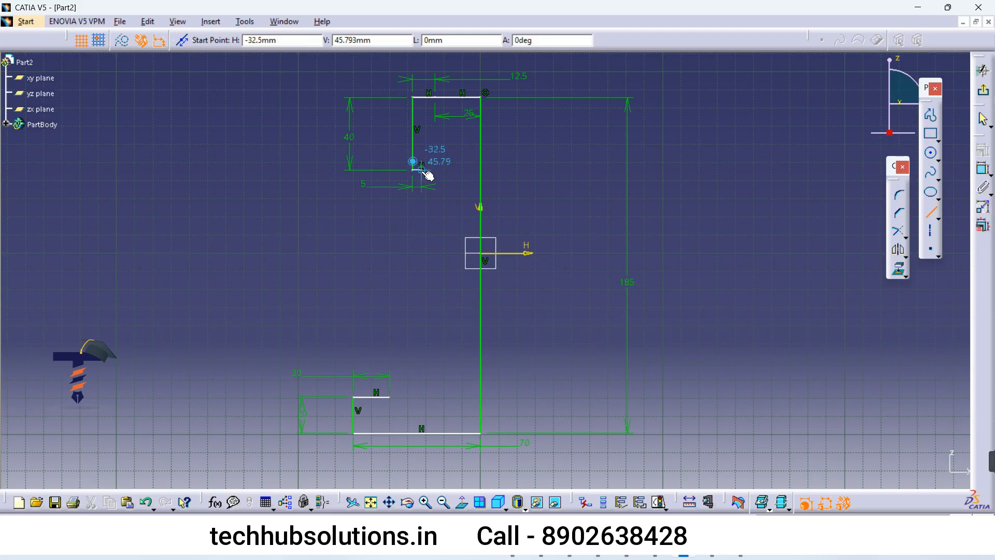
left_click(421, 170)
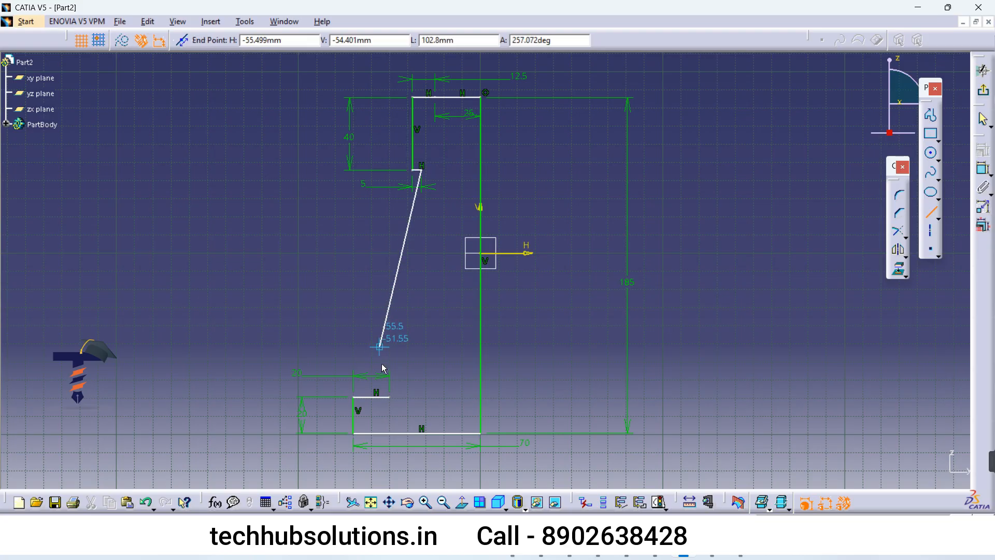
left_click(392, 398)
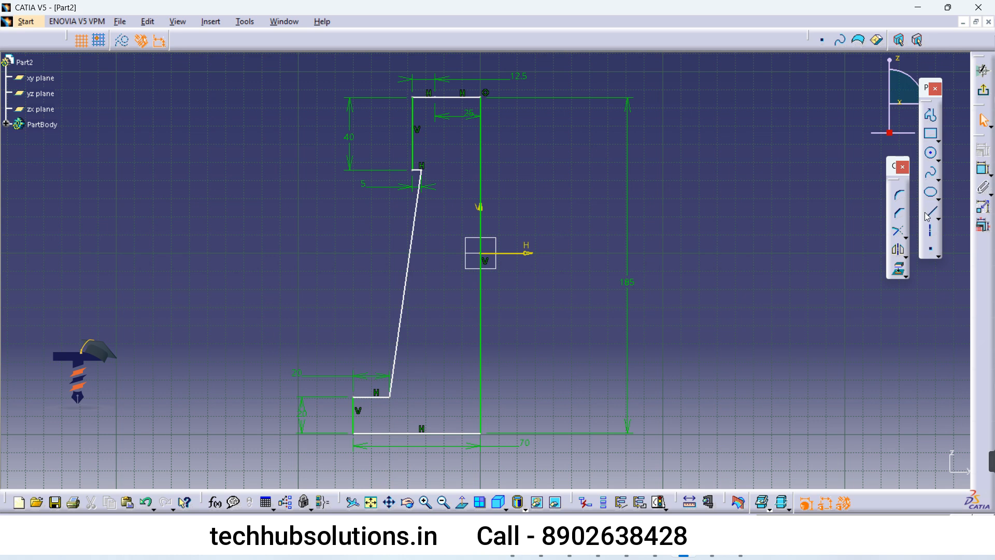
Step: Offset the slanted line inward toward the axis and set the offset distance to 9 mm
left_click(907, 239)
left_click(907, 257)
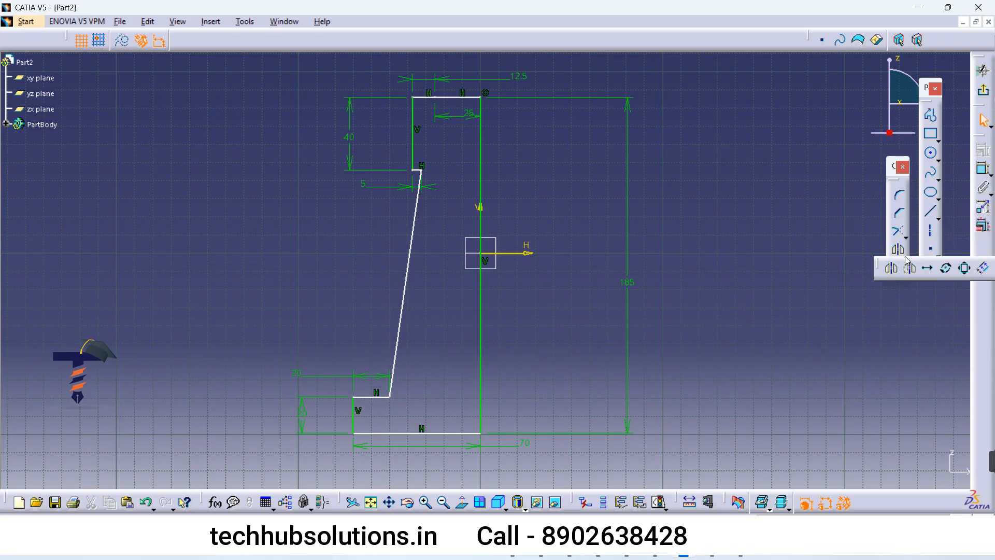
left_click(983, 270)
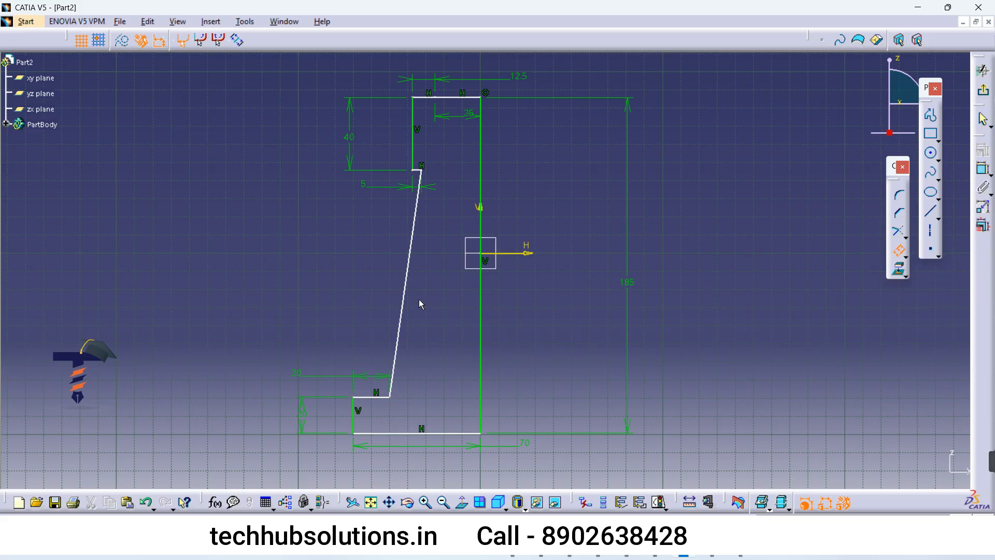
left_click(408, 289)
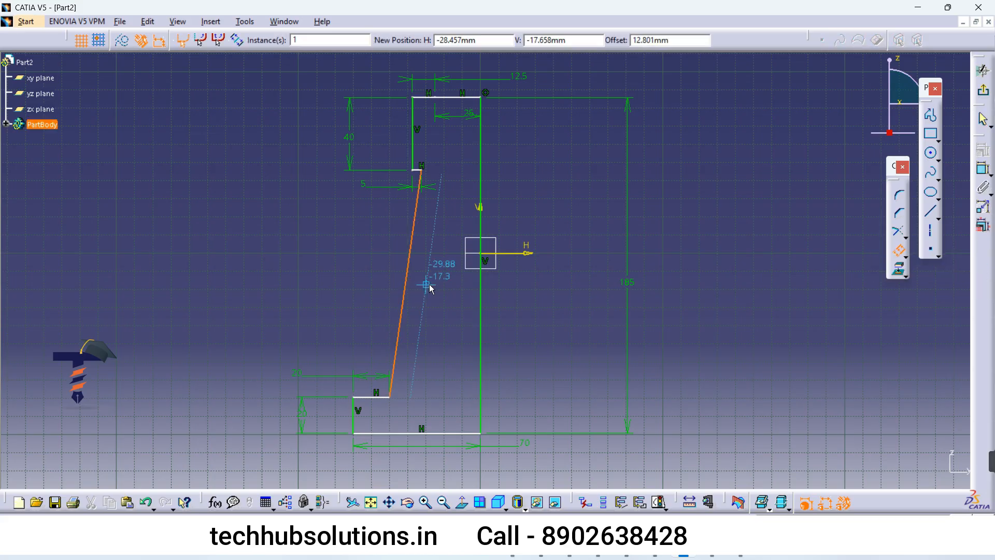
left_click(431, 284)
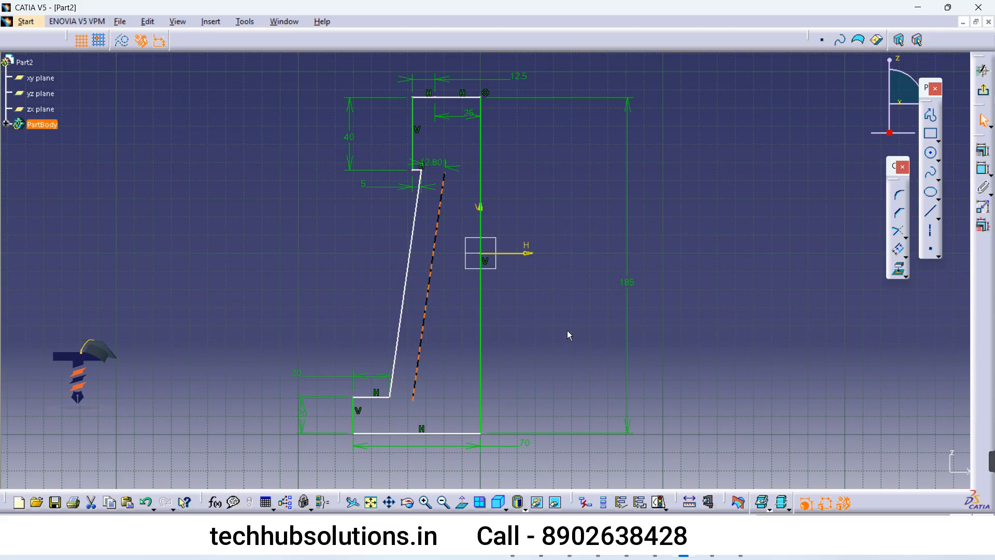
double_click(436, 163)
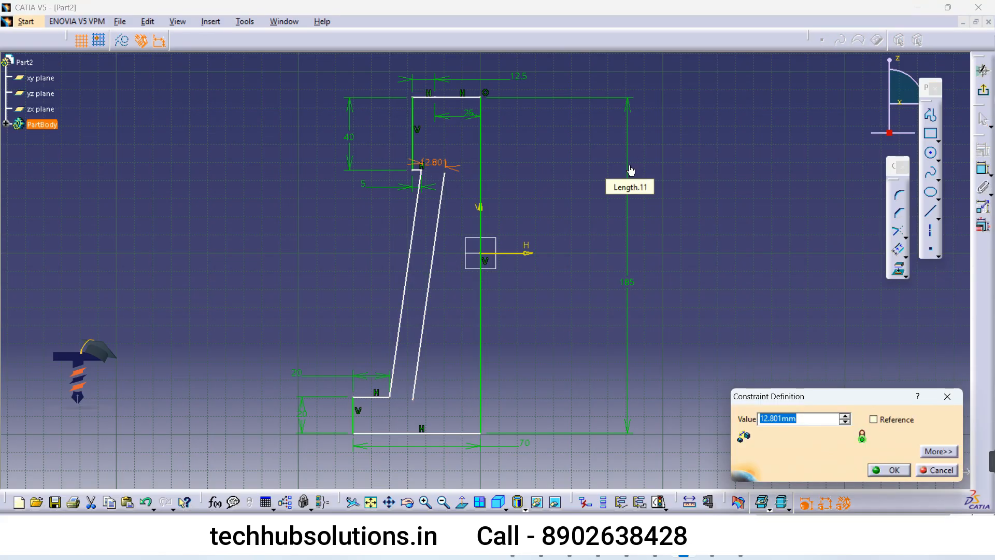
type("9")
key("Return")
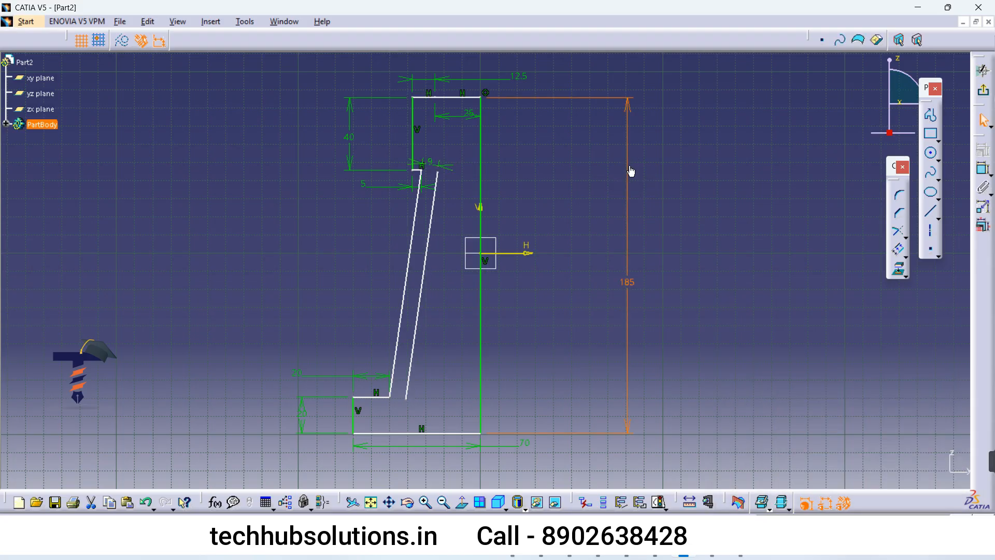
left_click(690, 208)
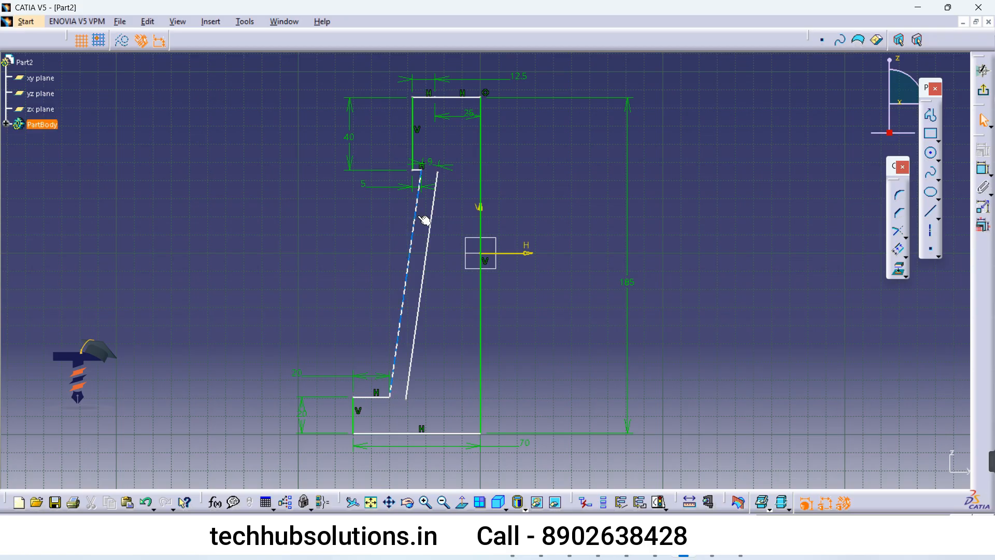
Step: Reposition the 9 mm offset dimension near the middle of the two slanted lines
left_click(430, 164)
left_click_drag(449, 173, 393, 252)
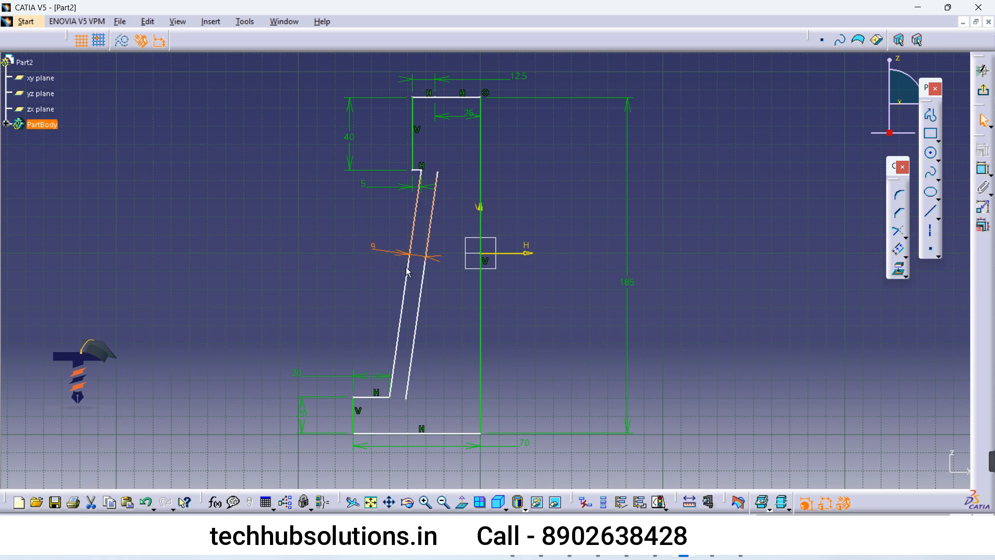
left_click(440, 313)
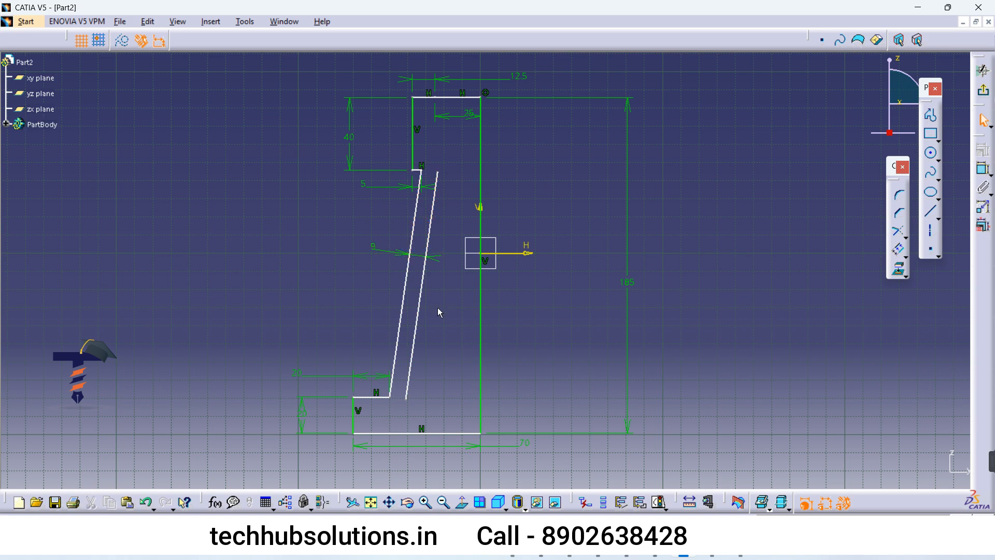
Step: Draw a vertical line down from the junction of the 12.5 mm and 25 mm top edge segments, past the inner slanted line
left_click(931, 212)
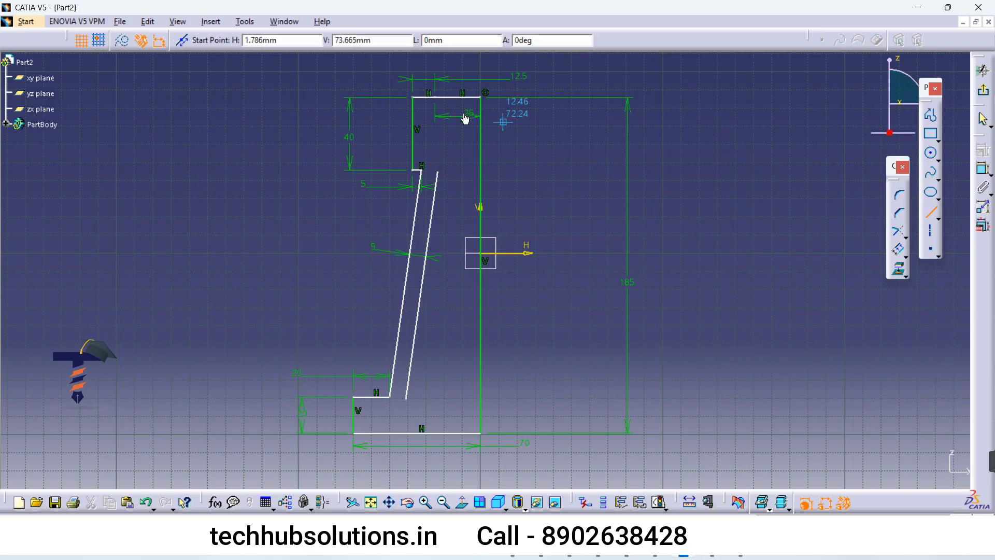
left_click(438, 100)
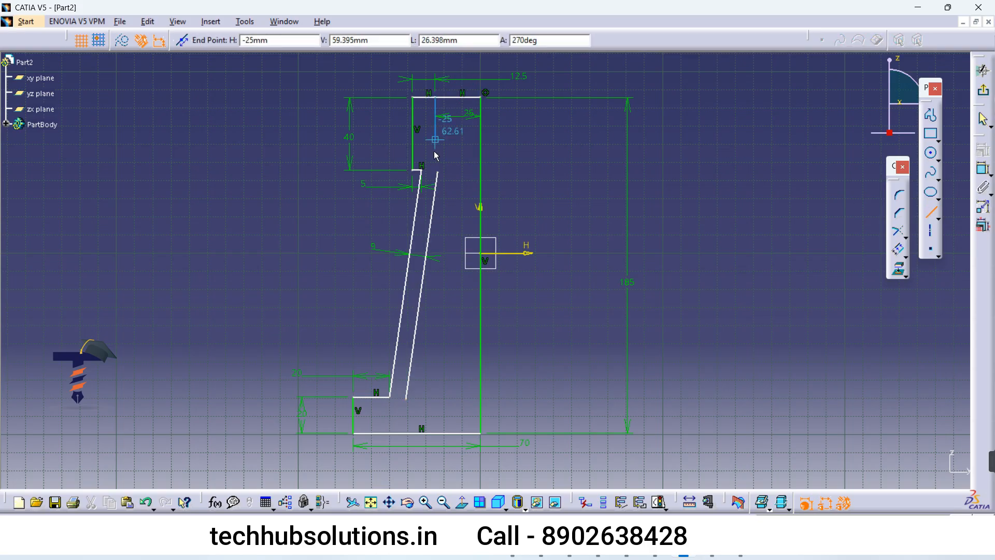
left_click(435, 235)
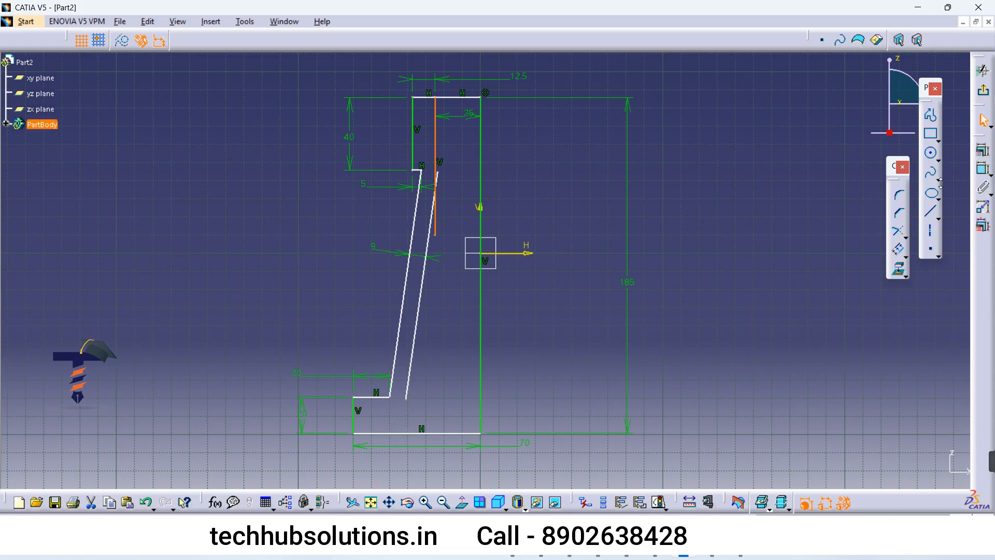
Step: Trim the inner slanted line and the base line to their shared corner, converting the base's length constraint into a distance
left_click(901, 234)
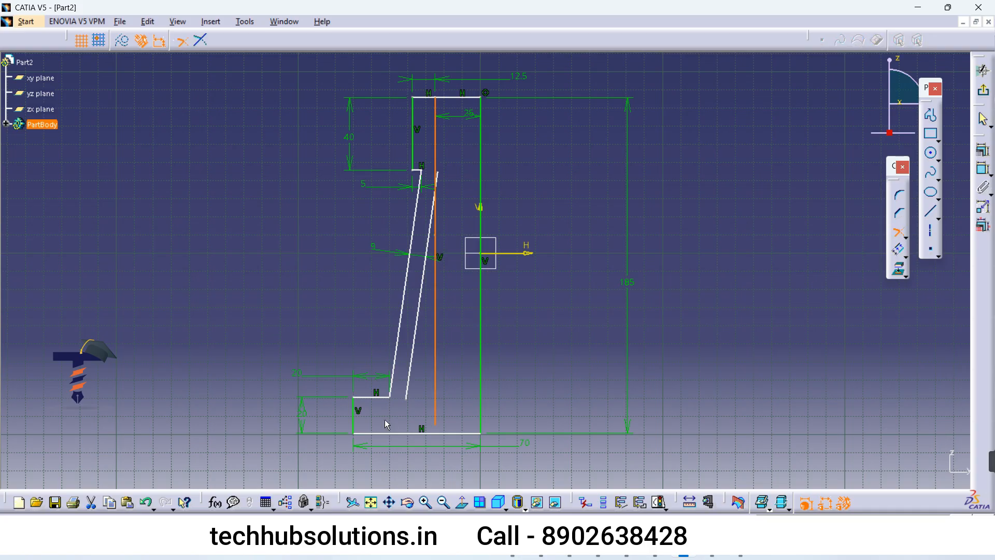
left_click(404, 402)
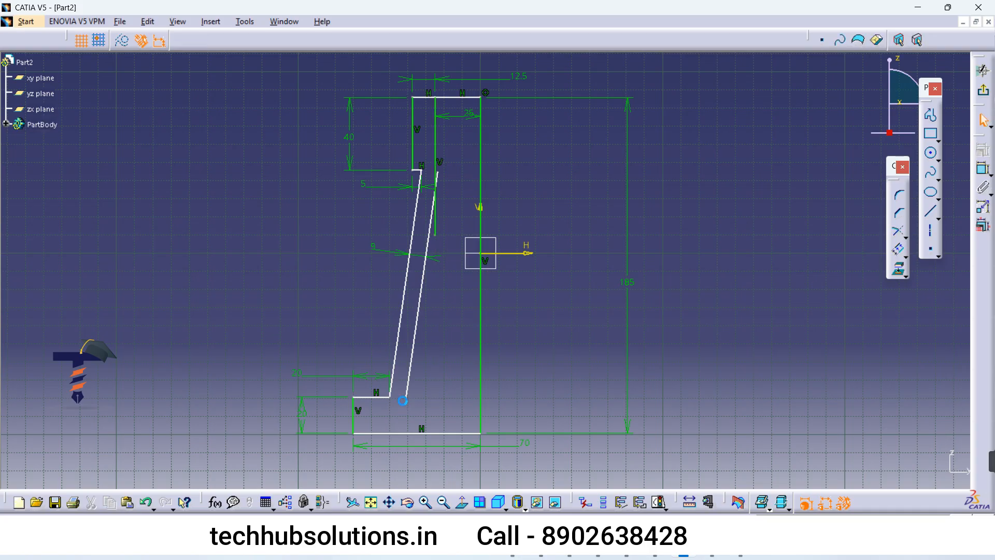
left_click(899, 232)
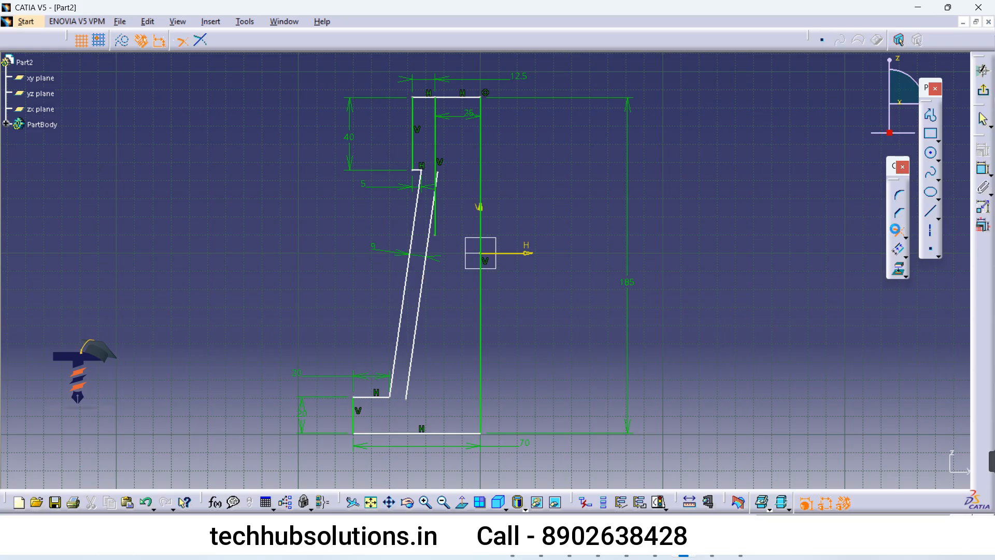
left_click(412, 387)
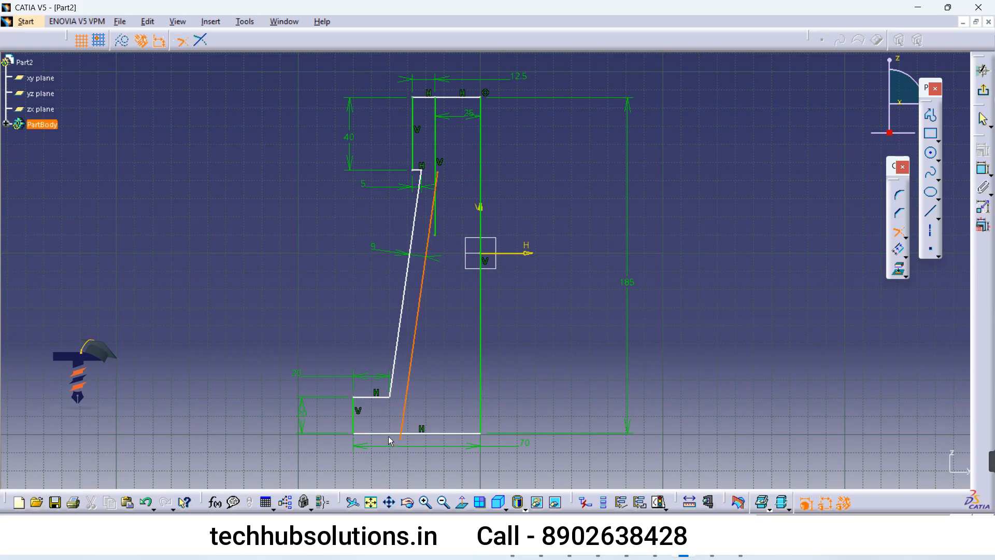
left_click(397, 435)
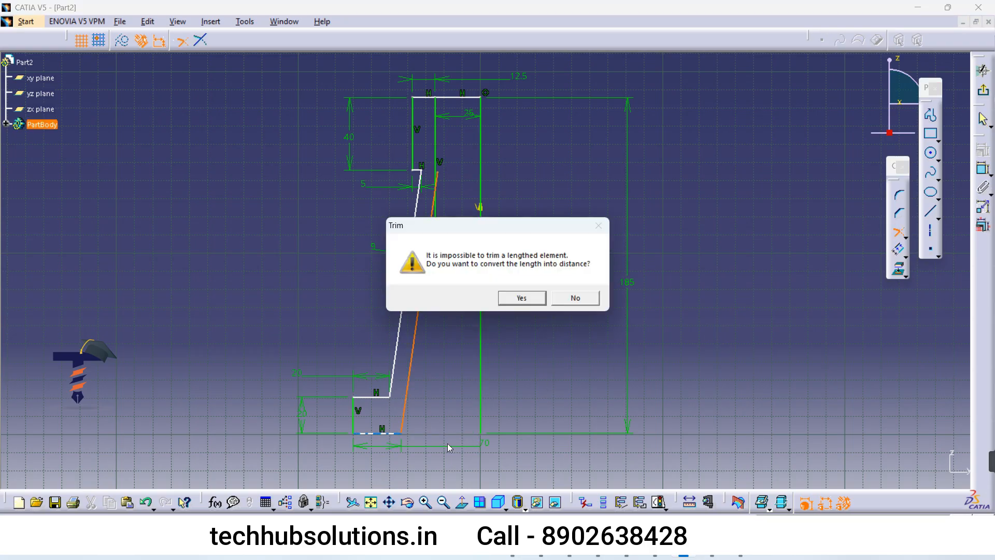
left_click(516, 297)
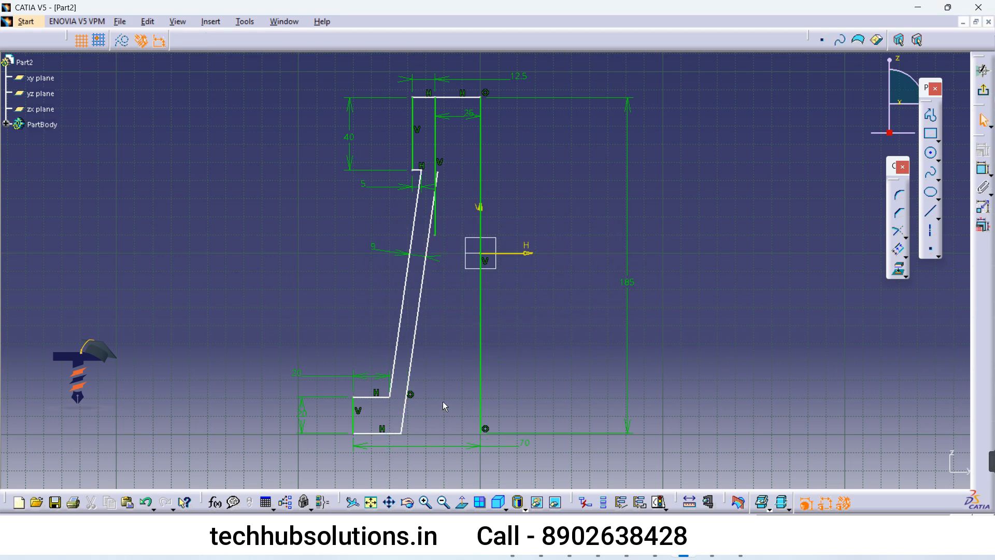
mouse_move(469, 278)
middle_mouse_down()
mouse_move(467, 326)
mouse_move(481, 254)
middle_mouse_up()
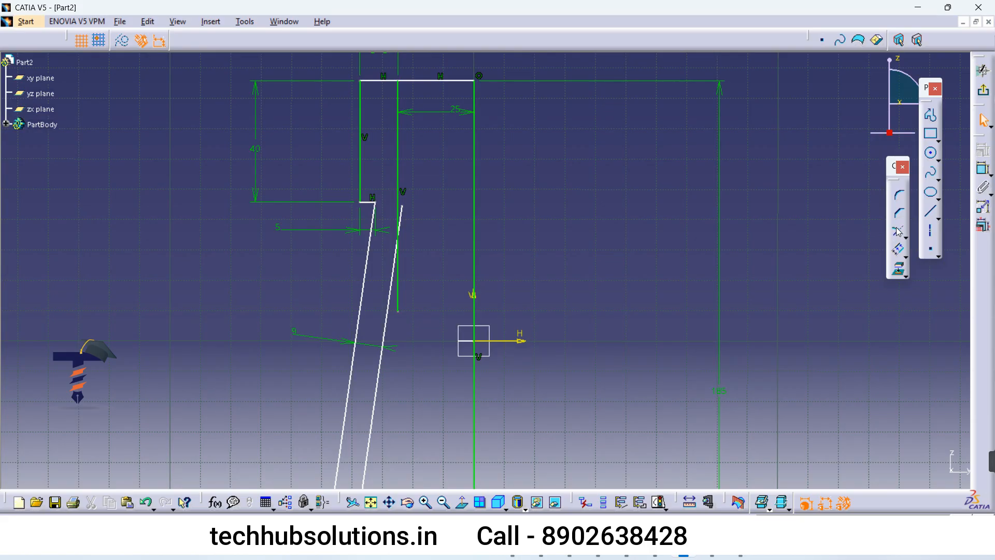
left_click(398, 184)
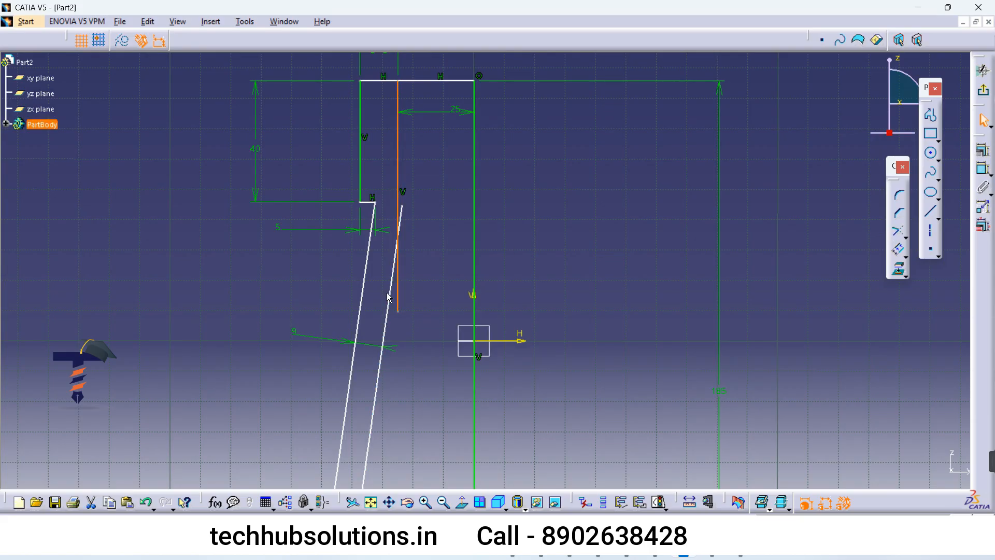
left_click(595, 269)
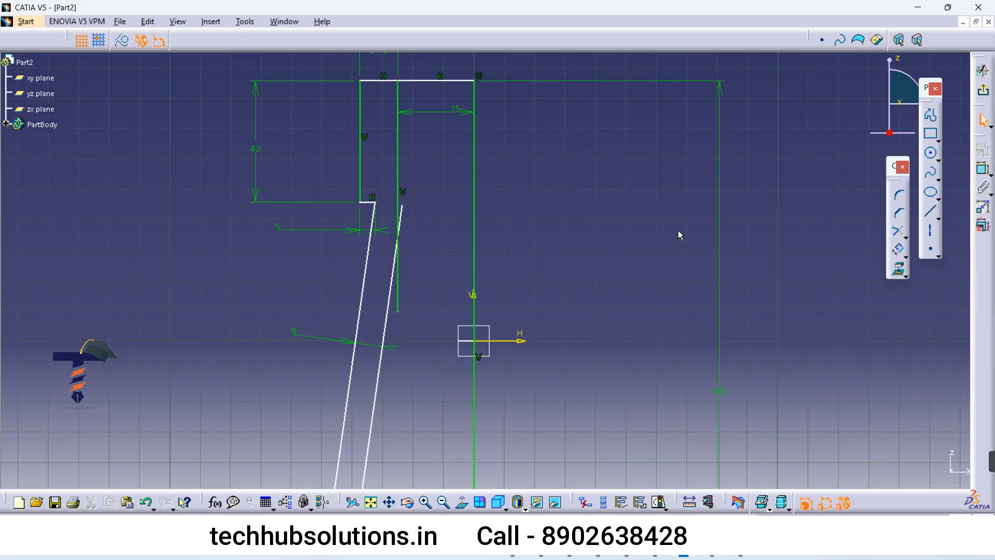
left_click(905, 236)
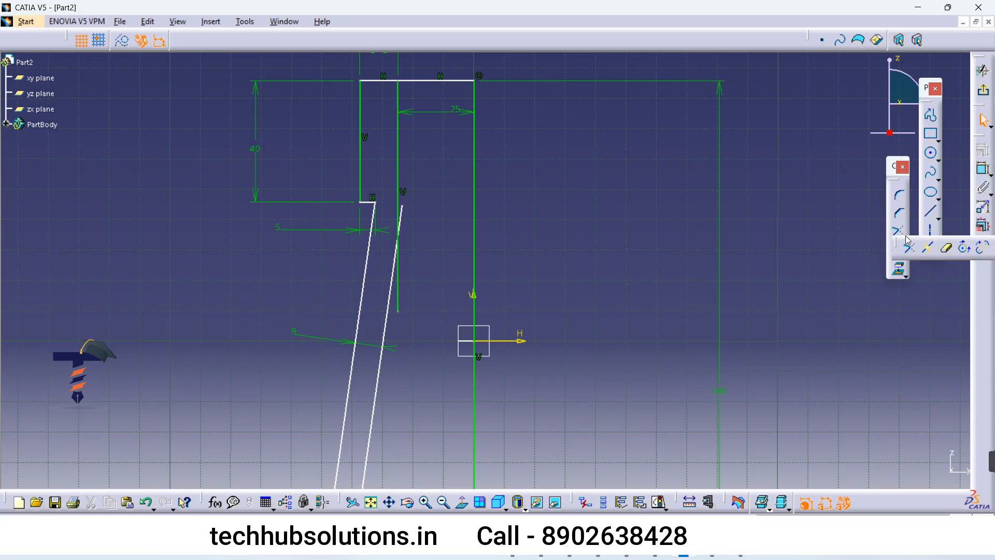
left_click(909, 250)
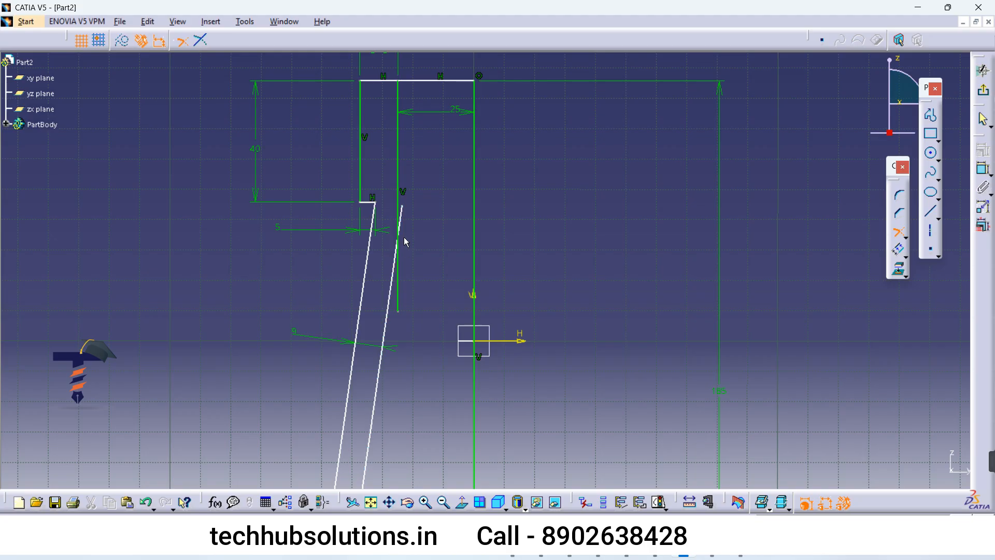
left_click(396, 291)
left_click(397, 239)
mouse_move(405, 241)
left_mouse_down()
mouse_move(407, 149)
mouse_move(403, 229)
left_mouse_up()
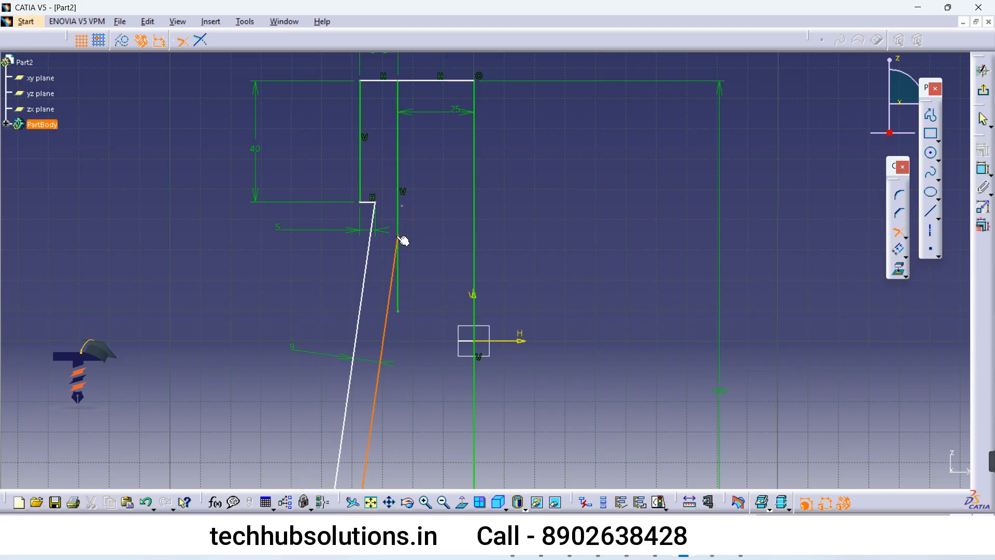
left_click_drag(407, 249, 420, 191)
key("Escape")
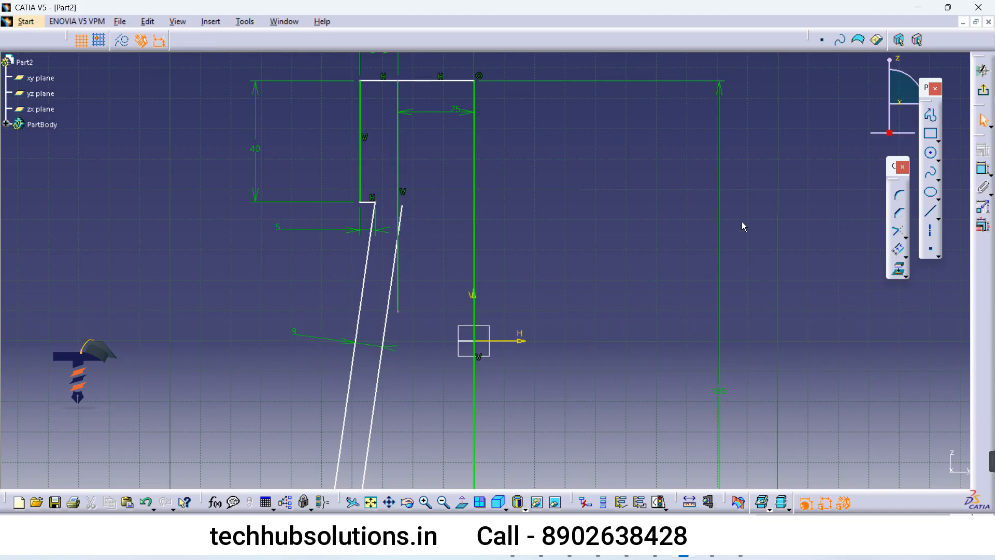
Step: Remove the overhanging ends where the inner vertical and slanted lines cross, and the top edge segment between the inner vertical line and the axis
left_click(905, 235)
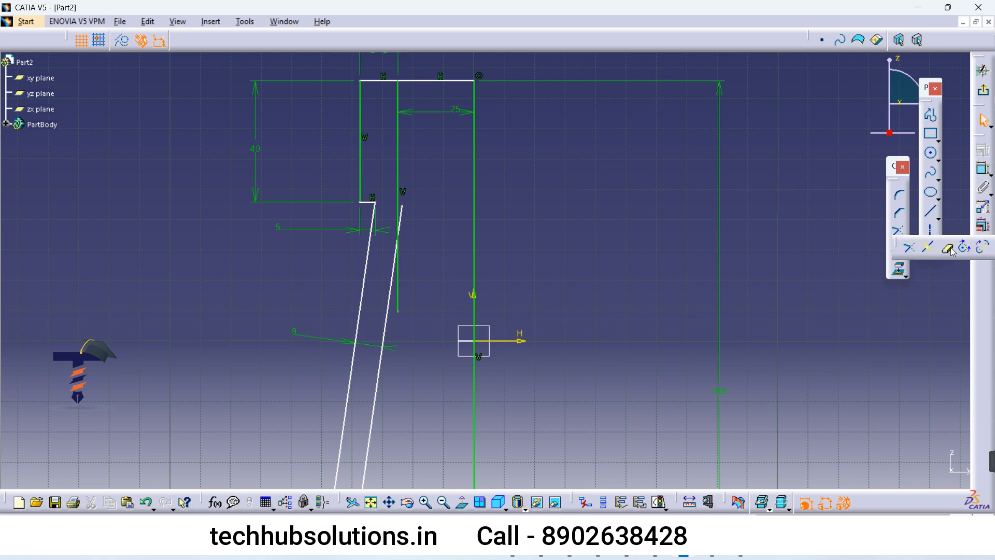
left_click(952, 252)
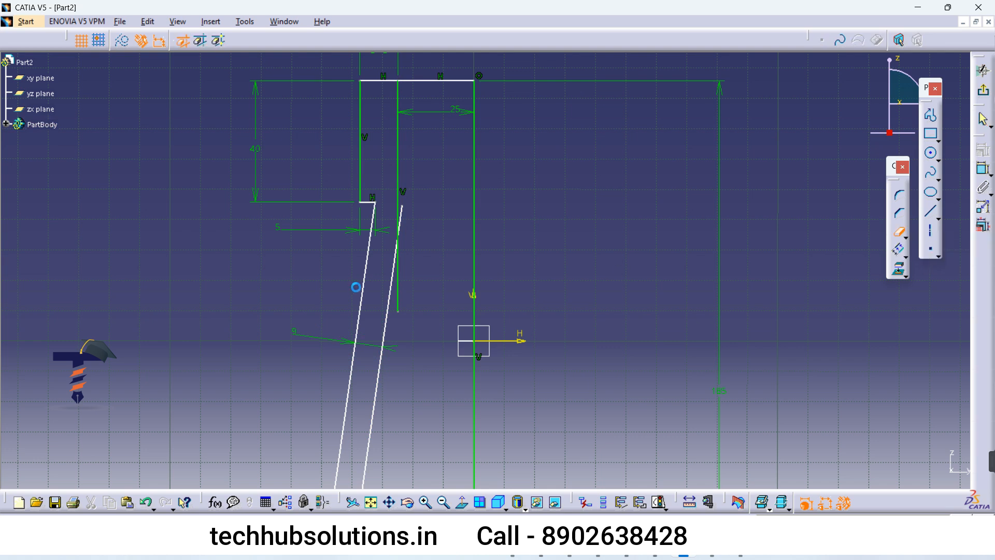
left_click(406, 298)
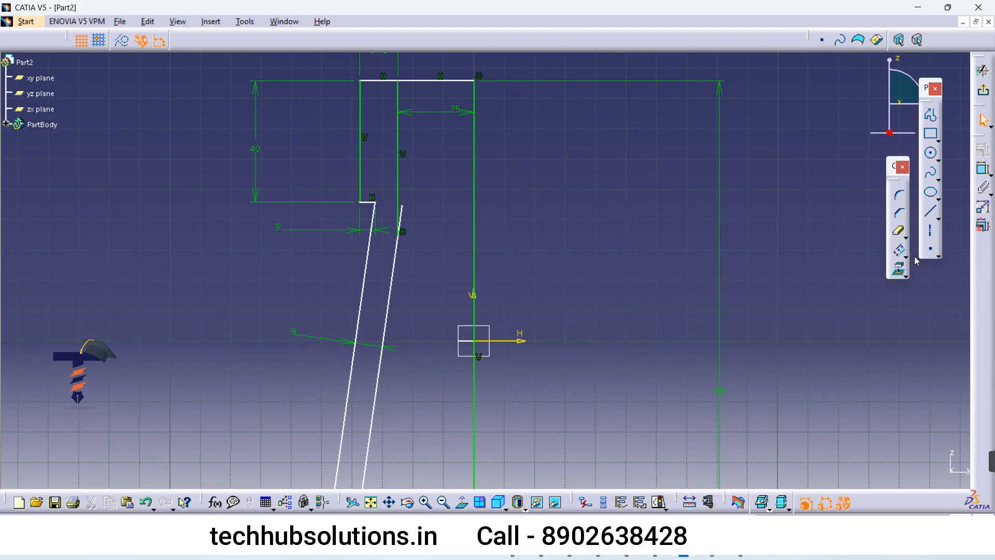
left_click(898, 232)
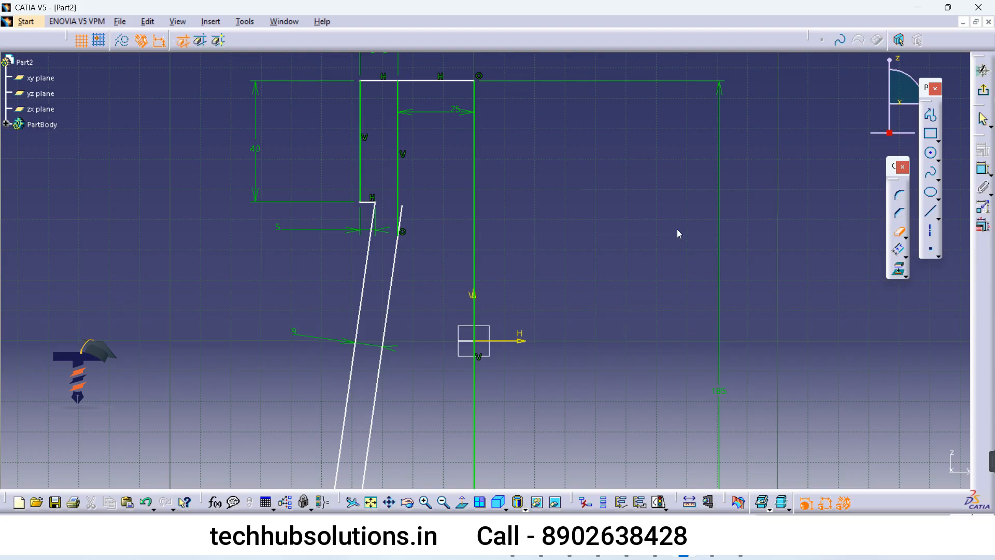
left_click(402, 209)
mouse_move(419, 286)
middle_mouse_down("ctrl")
mouse_move(447, 362)
mouse_move(437, 334)
middle_mouse_up("ctrl")
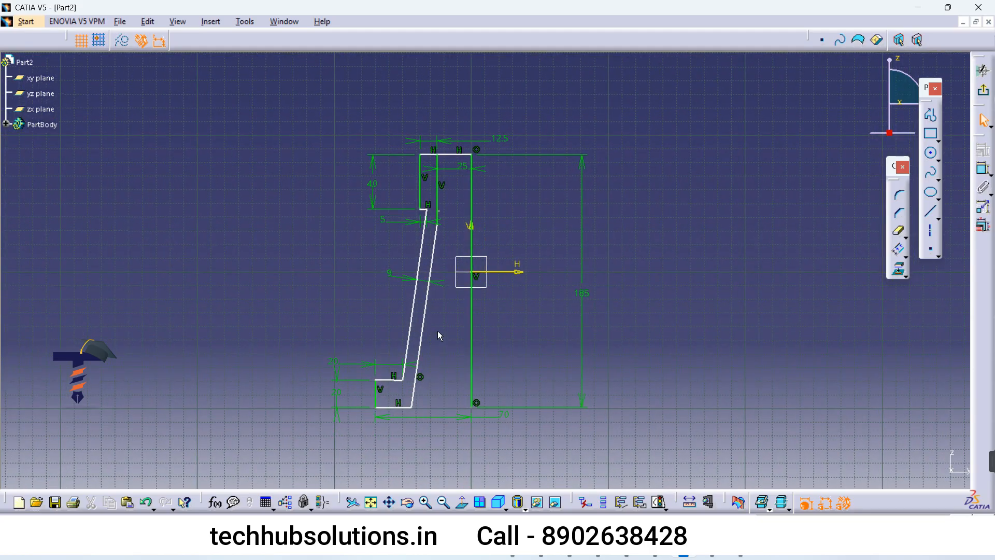
left_click(458, 155)
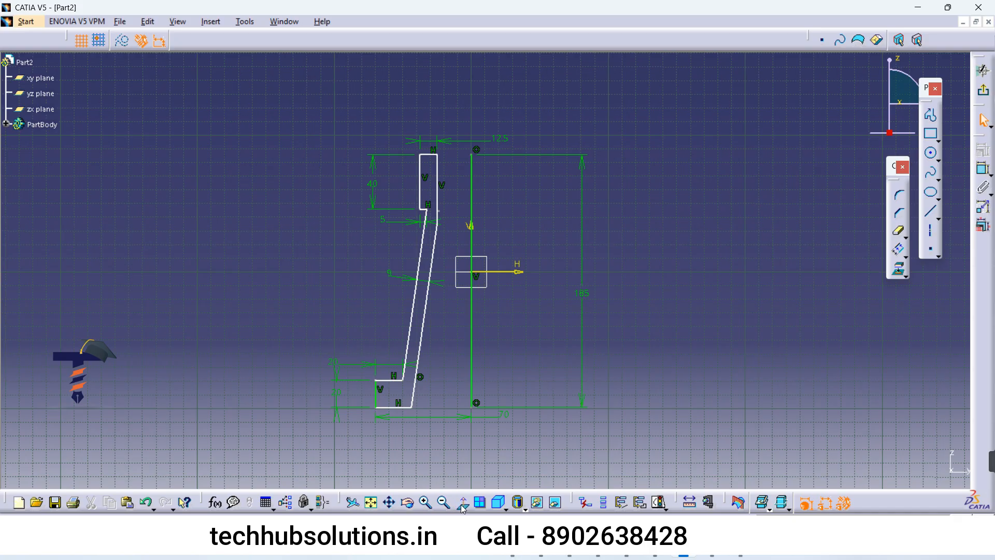
Step: Try to dimension the horizontal distance from the base flange's upper inner corner to the vertical centre line
left_click(984, 168)
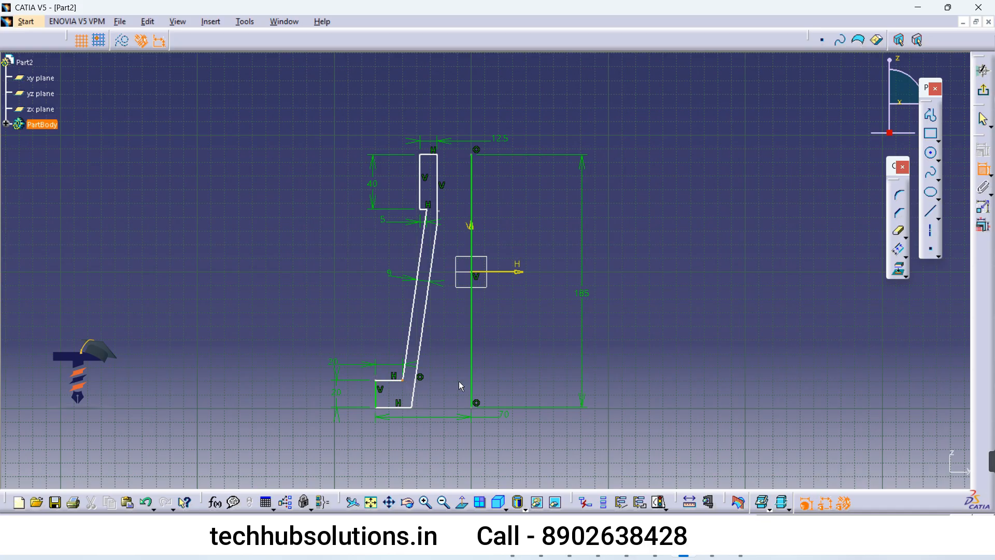
left_click(471, 382)
left_click(445, 374)
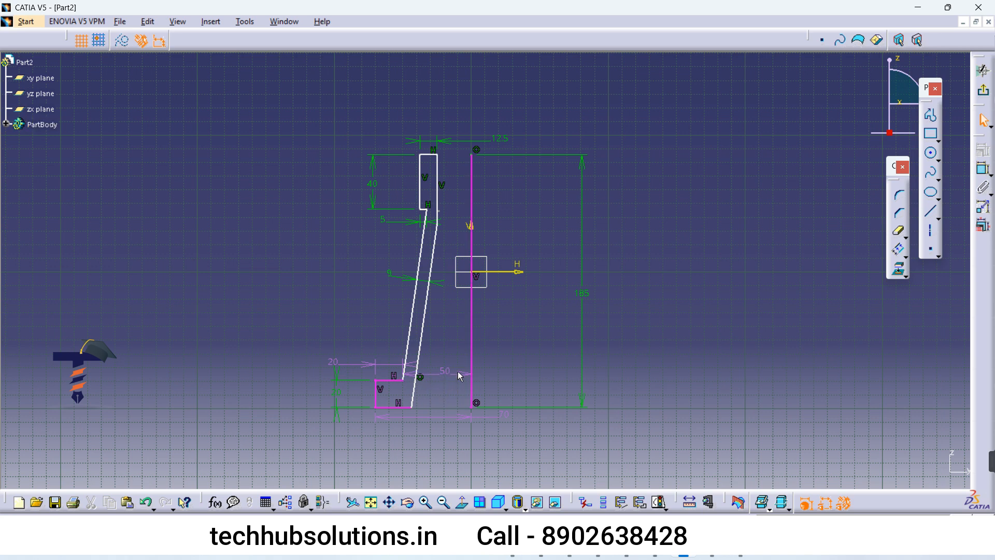
key("ctrl+z")
Step: Delete the vertical line on the sketch's centre together with its 185 mm dimension
left_click(473, 338)
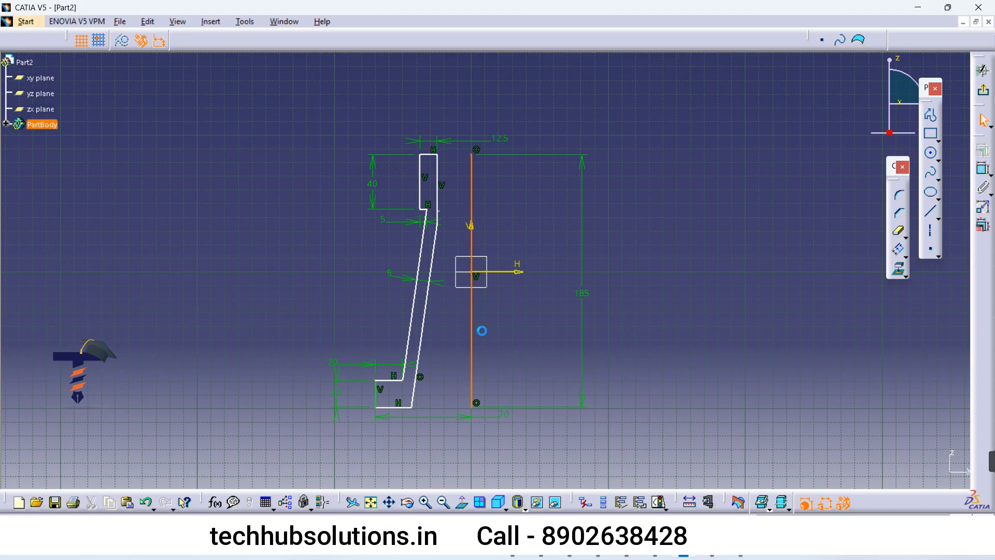
key("Delete")
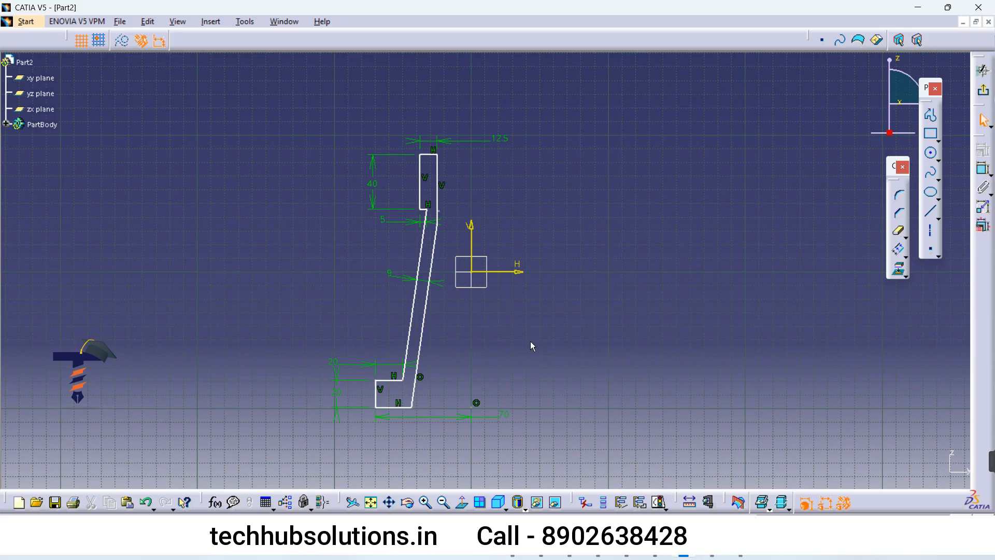
middle_click_drag(533, 388, 505, 390)
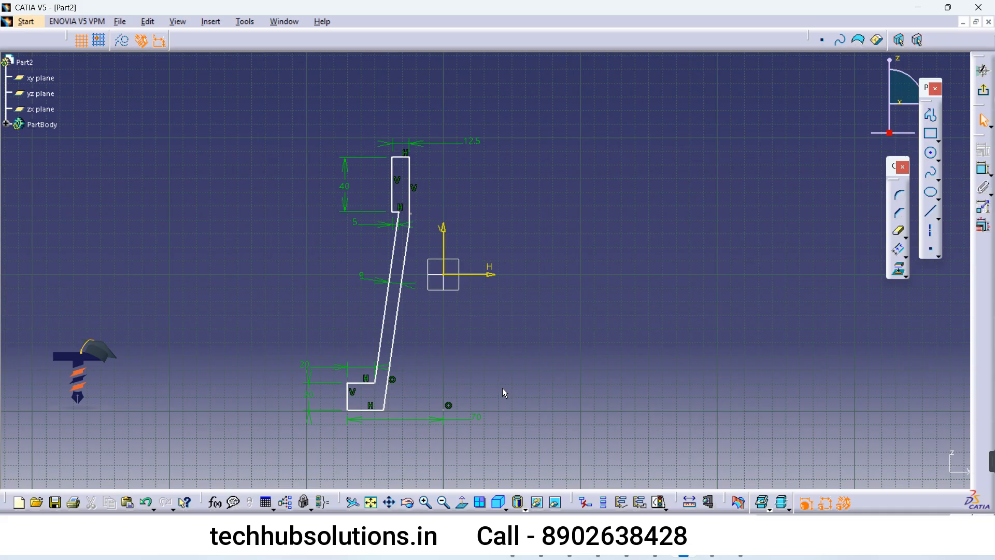
Step: Run Sketch Analysis to check whether the half profile is closed
left_click(245, 21)
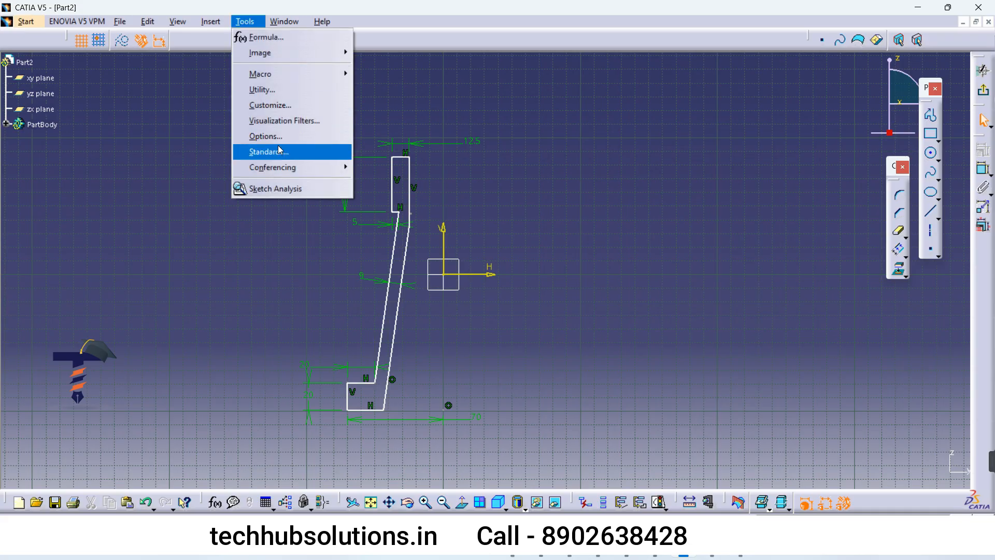
left_click(283, 188)
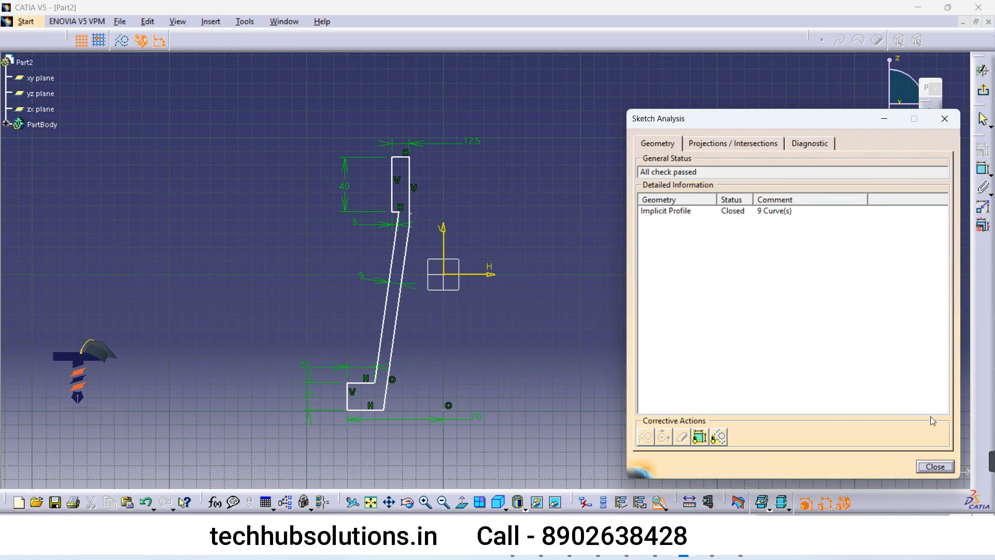
left_click(936, 467)
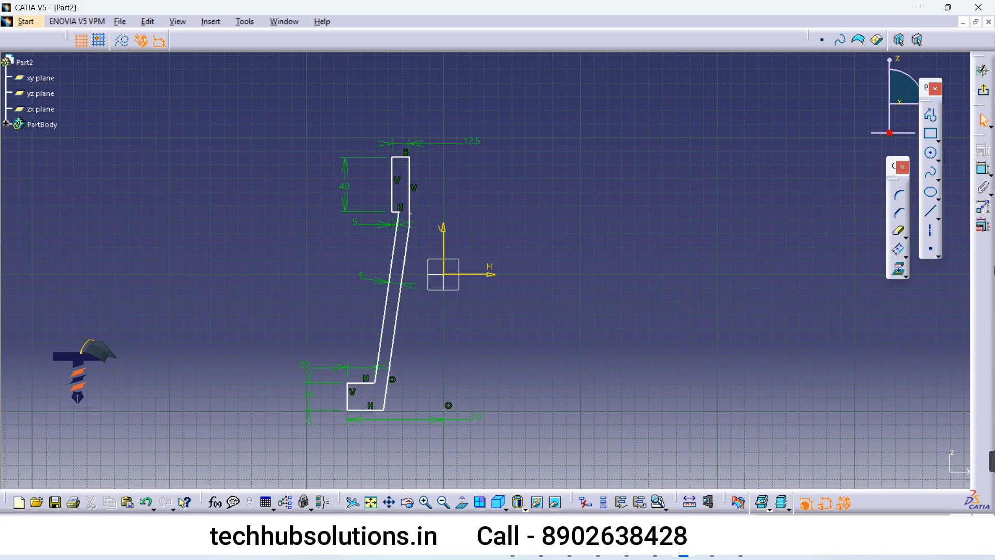
Step: Draw a vertical sketch axis through the origin from above the profile and exit the sketch
left_click(931, 231)
left_click(445, 111)
left_click(444, 275)
left_click(680, 275)
left_click(983, 90)
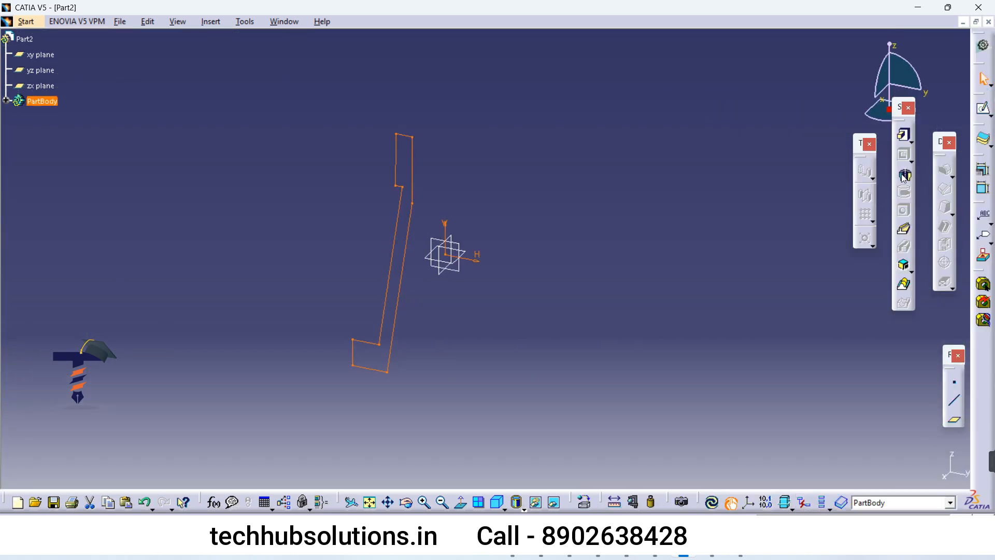
Step: Revolve the half profile 360 degrees about the sketch axis with the Shaft feature
left_click(903, 177)
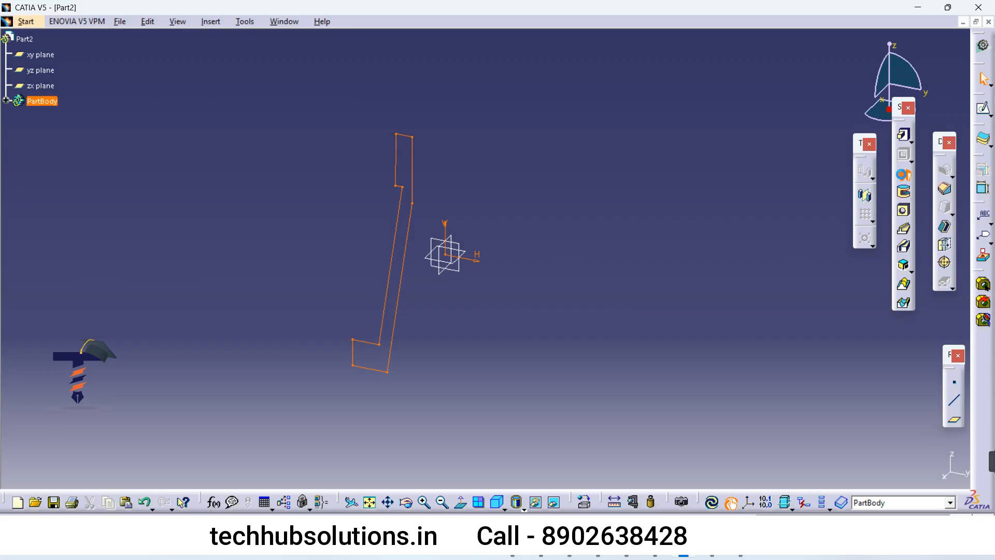
left_click(937, 471)
left_click(837, 470)
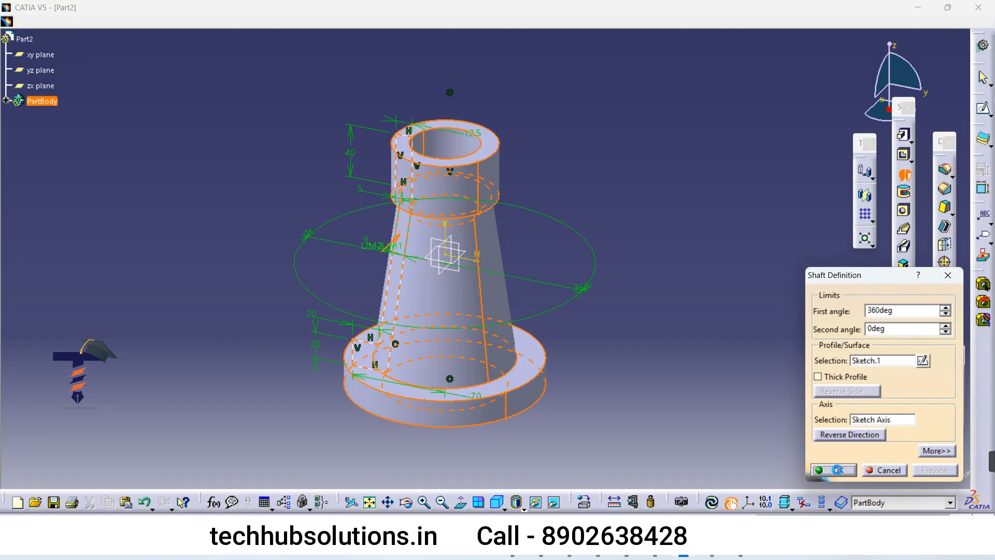
mouse_move(490, 335)
middle_mouse_down()
mouse_move(494, 319)
mouse_move(501, 326)
middle_mouse_up()
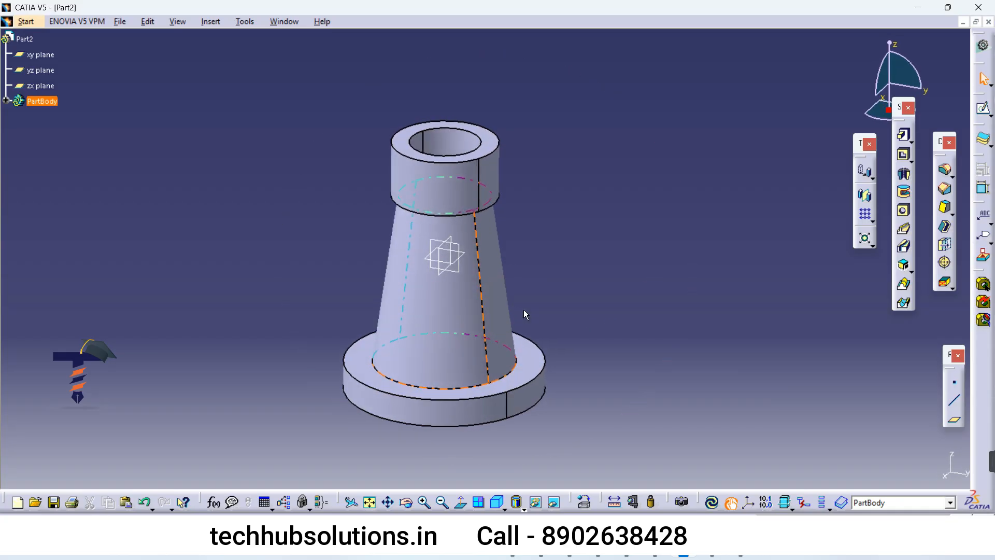
left_click(639, 312)
middle_click_drag(563, 266, 530, 274)
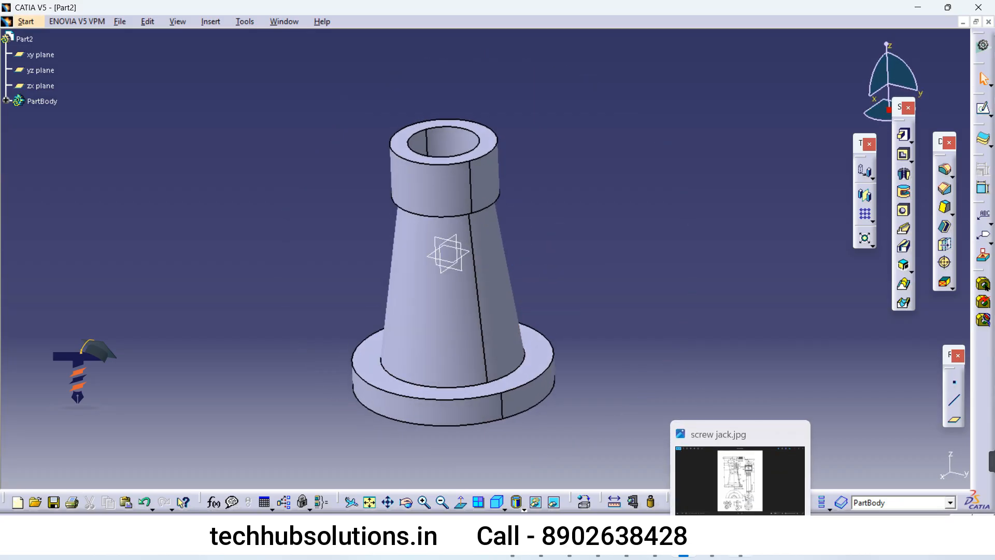
Step: Check the reference drawing and fillet the edge where the tapered body meets the base flange with a 3 mm radius
left_click(740, 547)
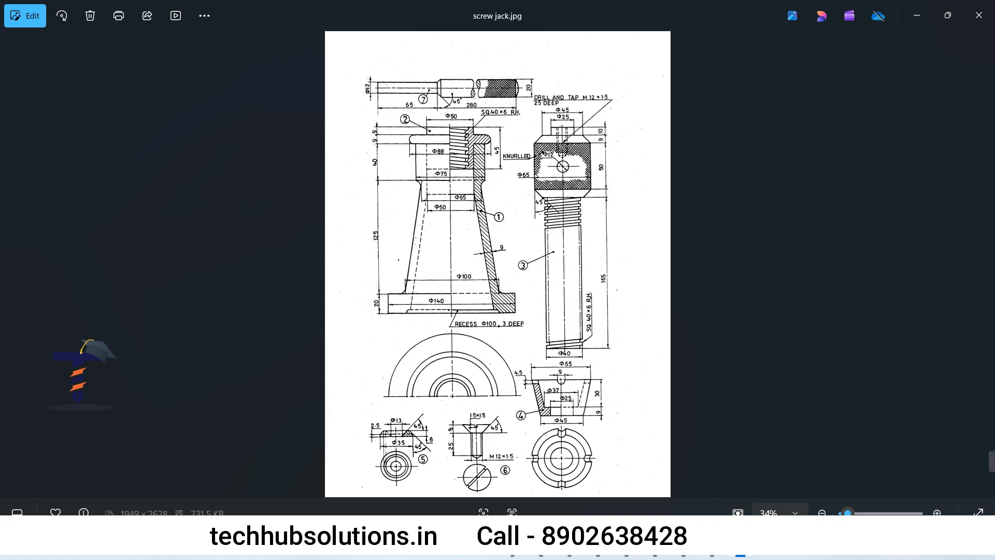
left_click(687, 556)
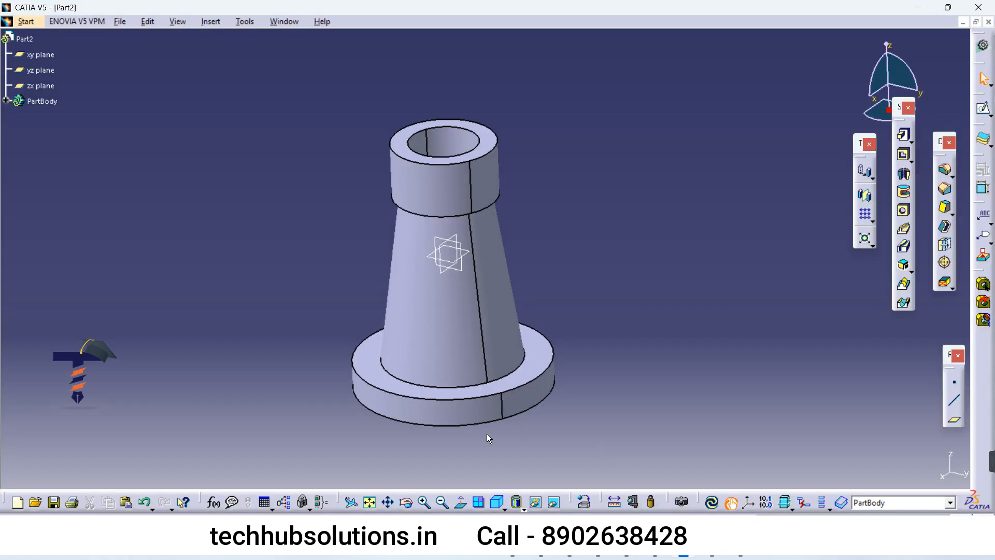
left_click(945, 170)
left_click(519, 335)
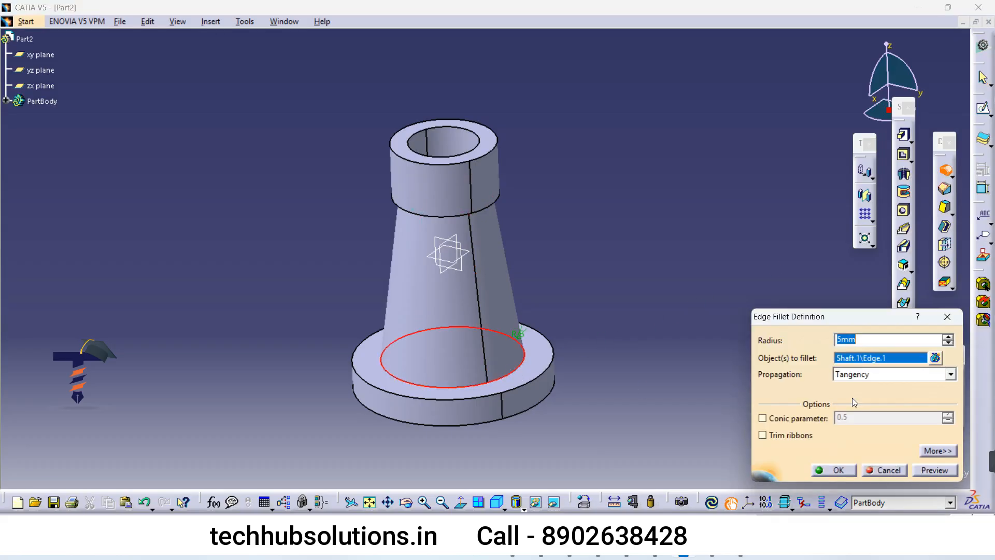
left_click(948, 343)
left_click(948, 343)
left_click(935, 470)
left_click(833, 470)
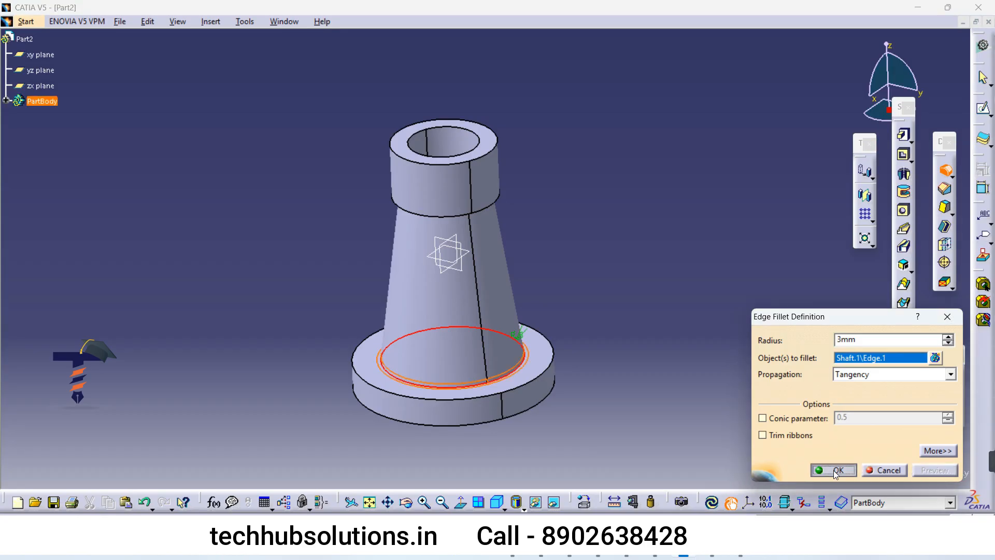
Step: Start a sketch on the base flange's underside and look up the recess size in the screw jack.jpg drawing
middle_click_drag(509, 440, 583, 266)
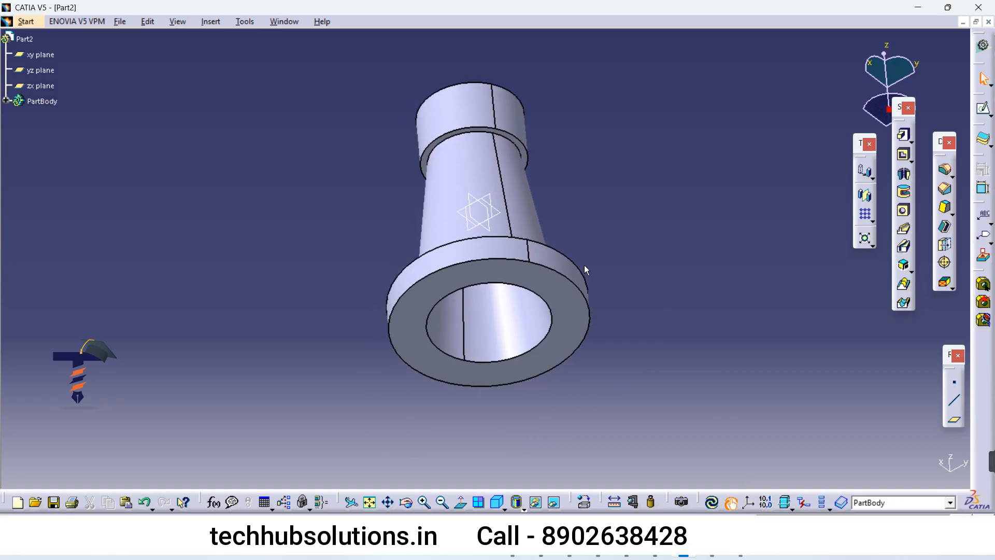
left_click(570, 308)
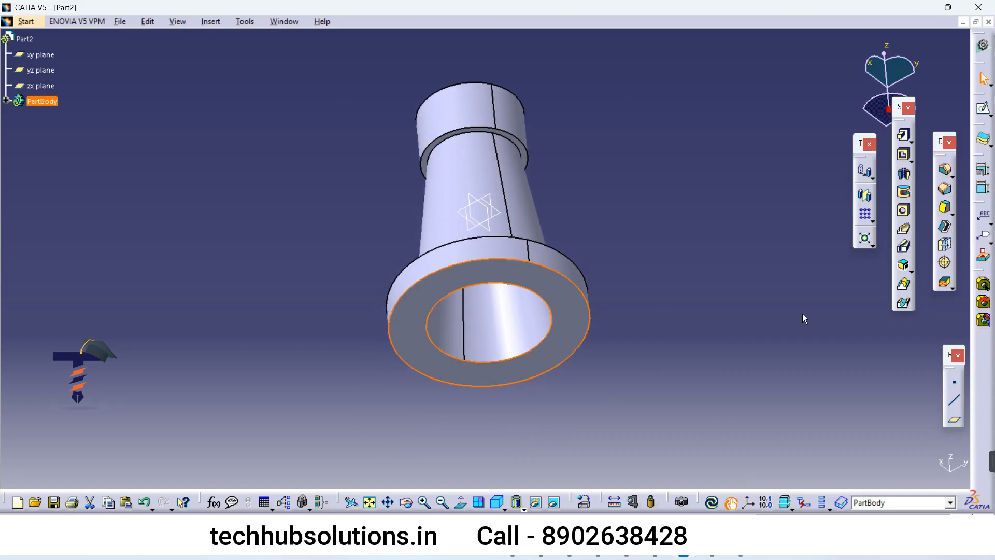
left_click(983, 109)
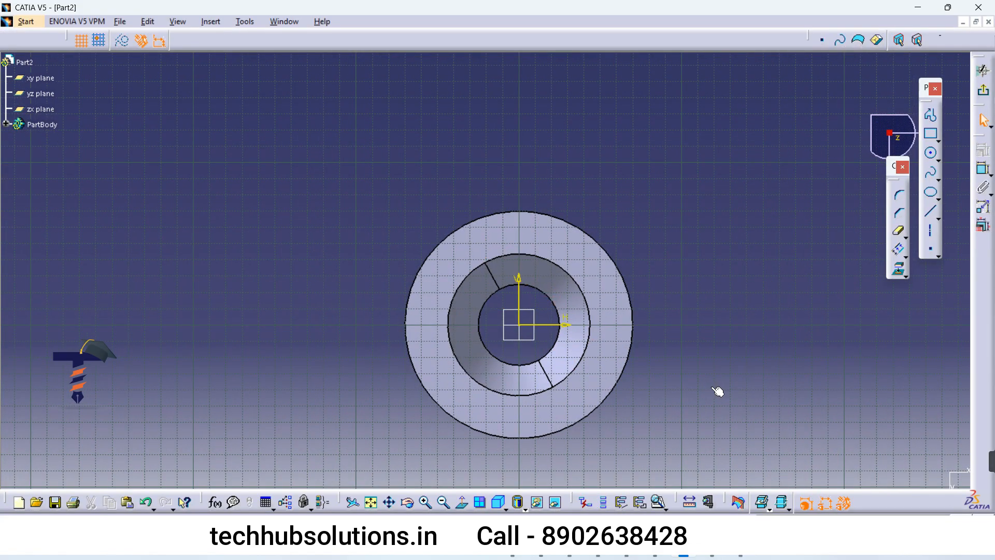
left_click(740, 555)
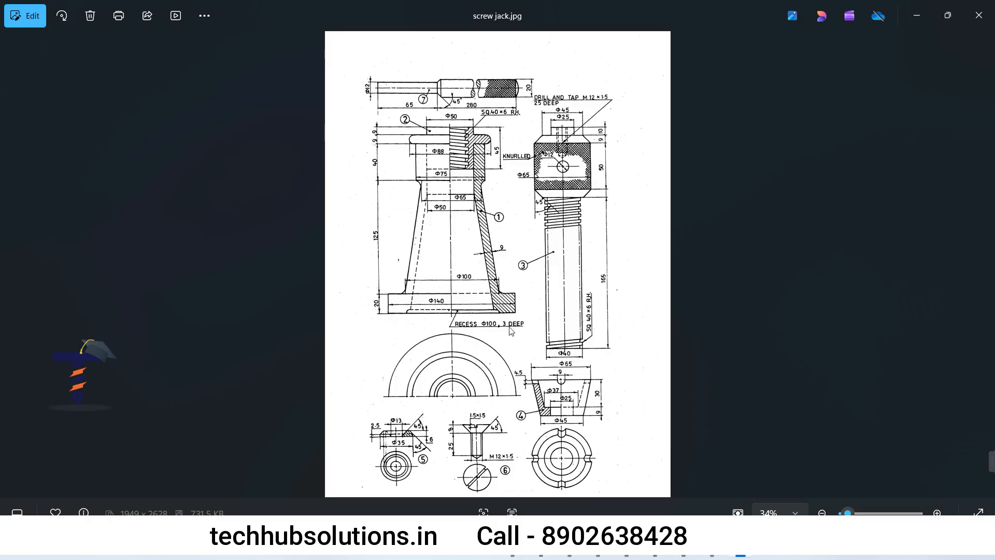
left_click(684, 555)
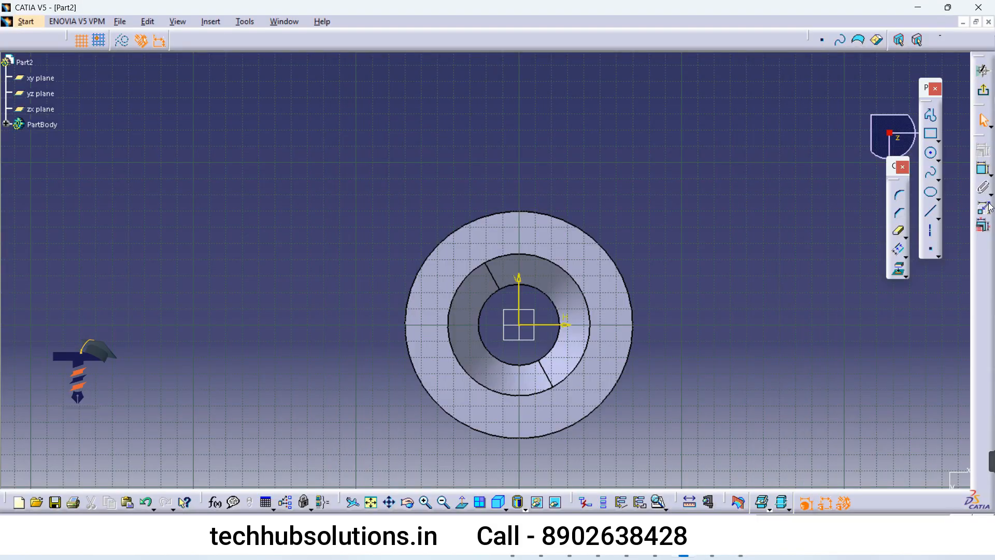
Step: Draw a circle centred on the origin and constrain its diameter to 100 mm
left_click(933, 153)
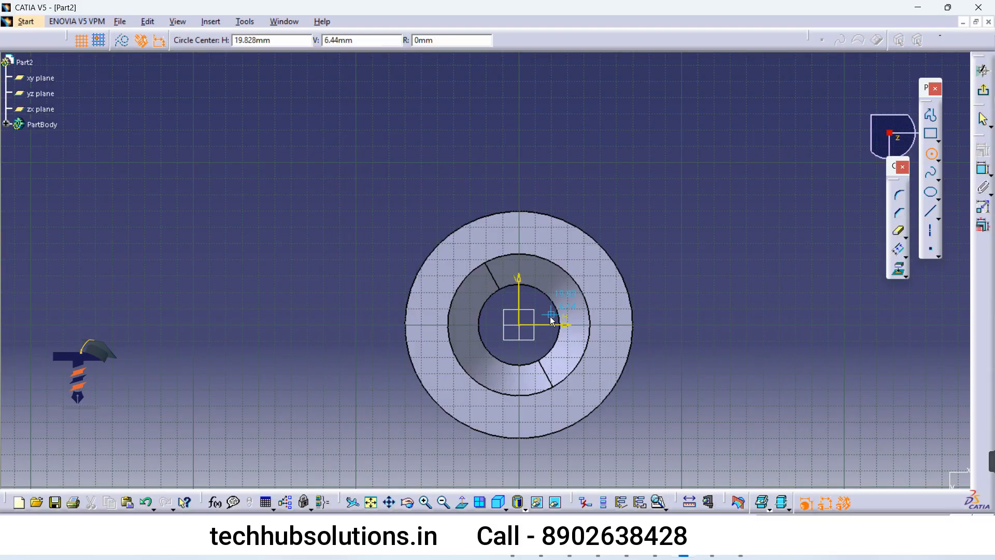
left_click(519, 325)
left_click(573, 259)
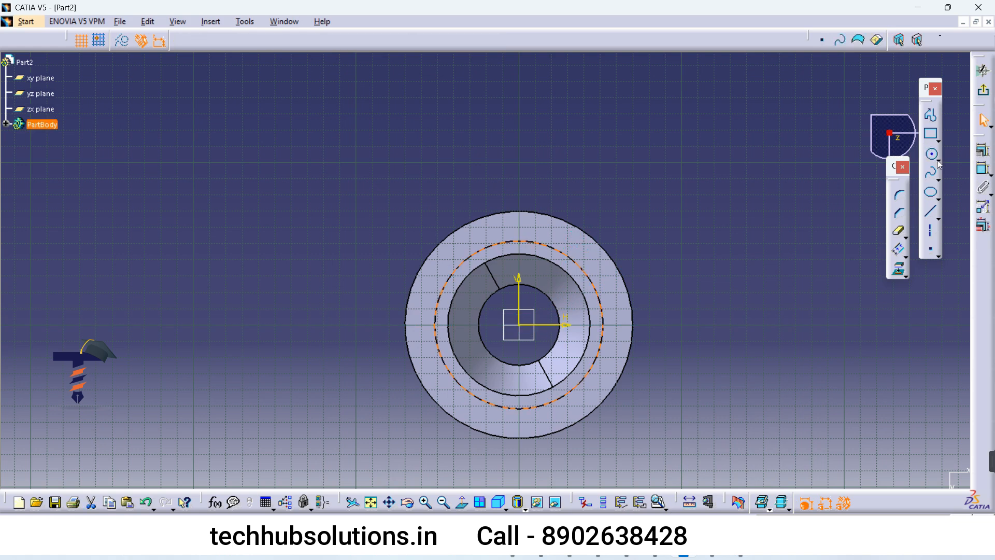
left_click(984, 175)
left_click(699, 278)
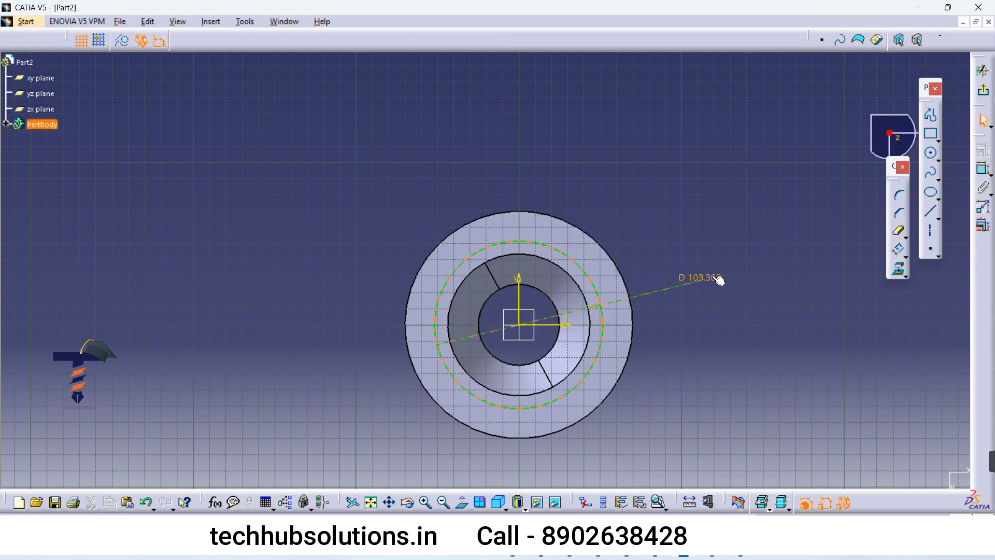
type("100")
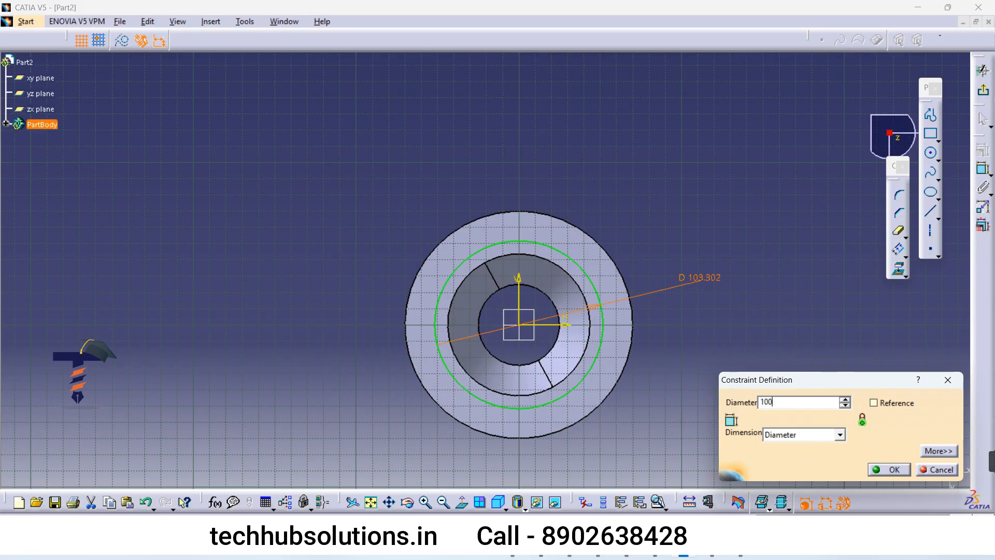
key("Return")
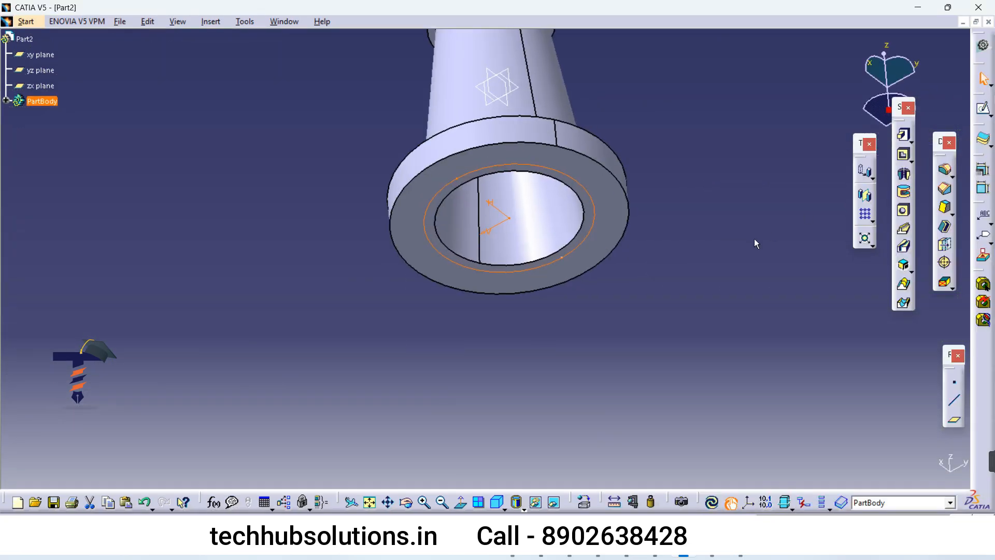
Step: Cut the 100 mm circle into the base's underside as a 3 mm deep pocket
middle_click_drag(754, 238, 748, 353)
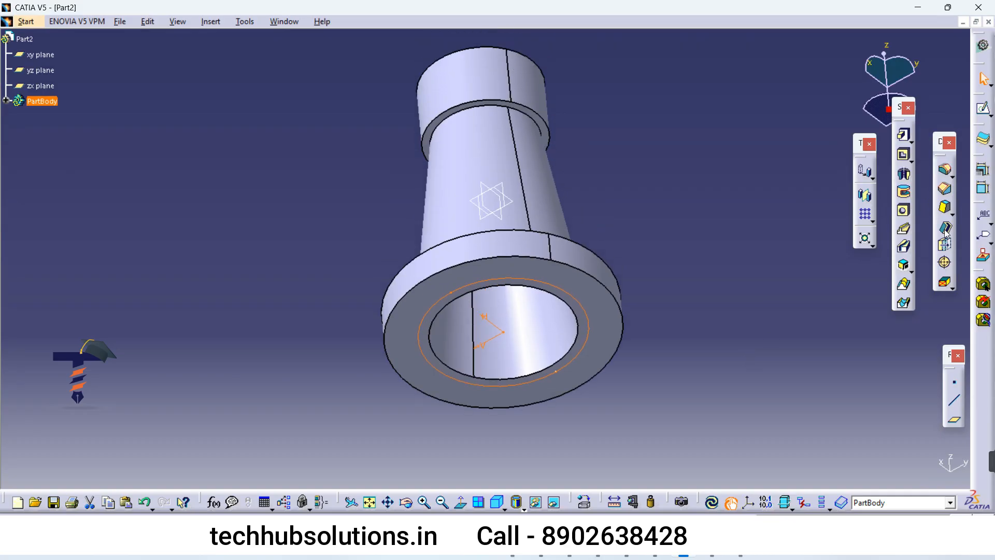
left_click(904, 154)
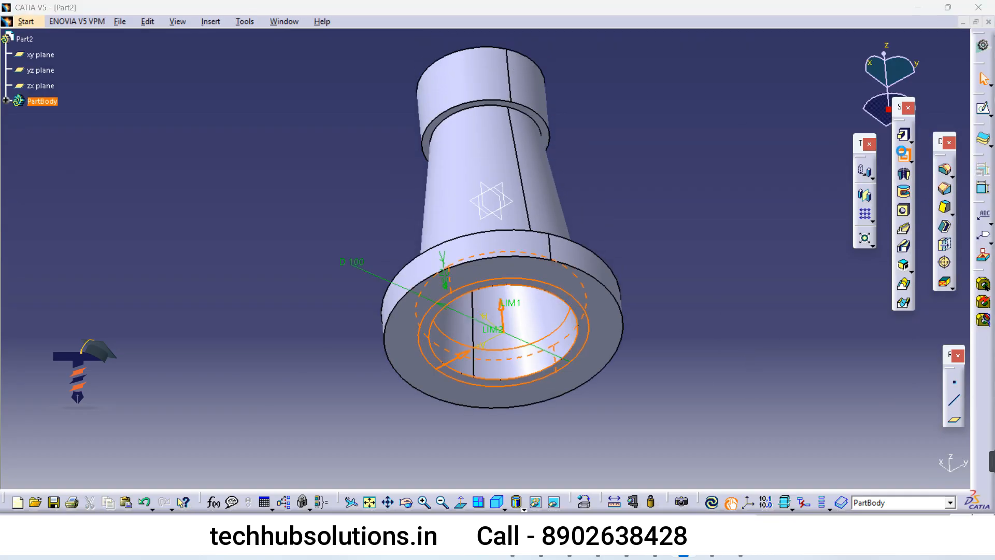
type("5")
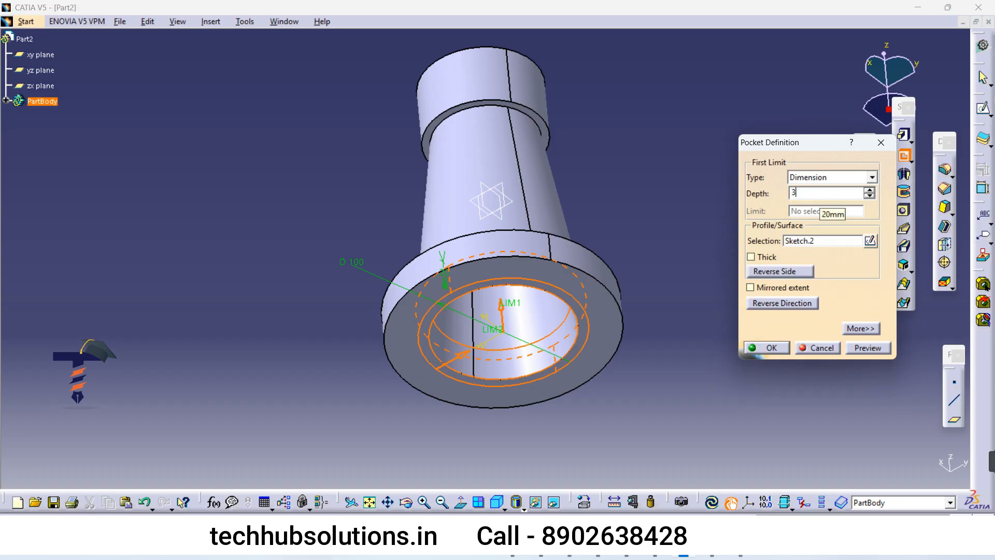
key("Return")
key("Return")
Step: Fillet the inner corner edge between the recess wall and floor with a 1 mm radius
middle_click_drag(451, 307, 565, 223)
middle_click_drag(674, 346, 642, 280)
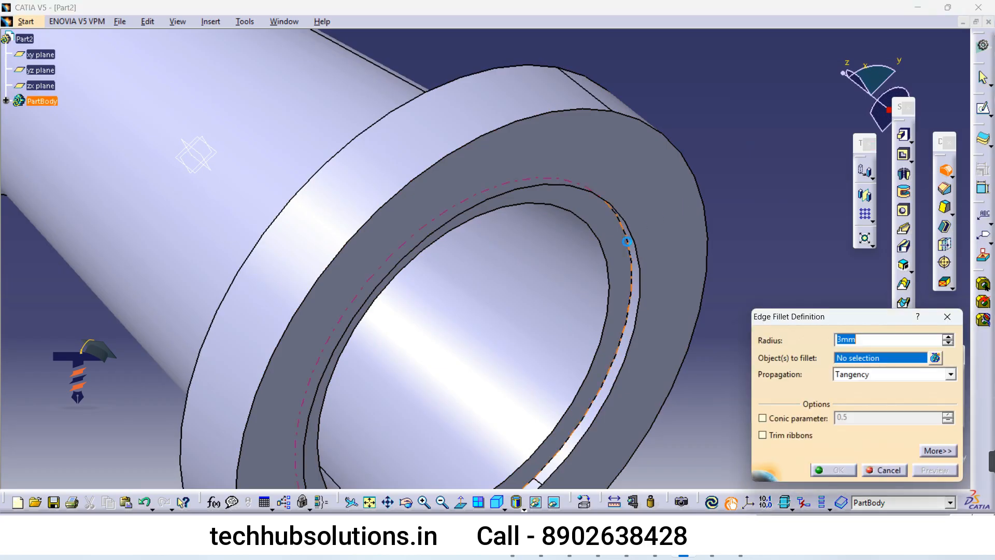
left_click(634, 246)
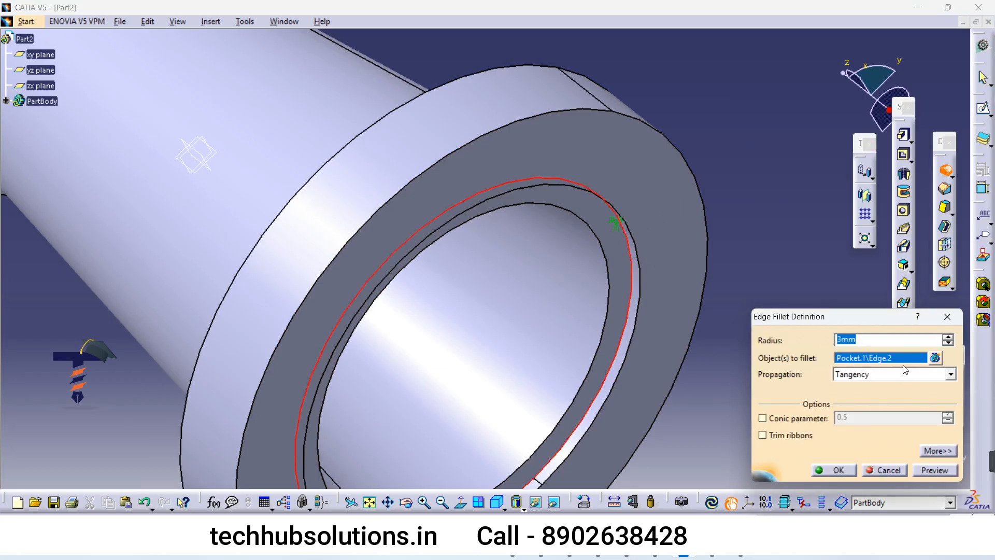
left_click(948, 343)
left_click(948, 344)
left_click(934, 470)
left_click(835, 470)
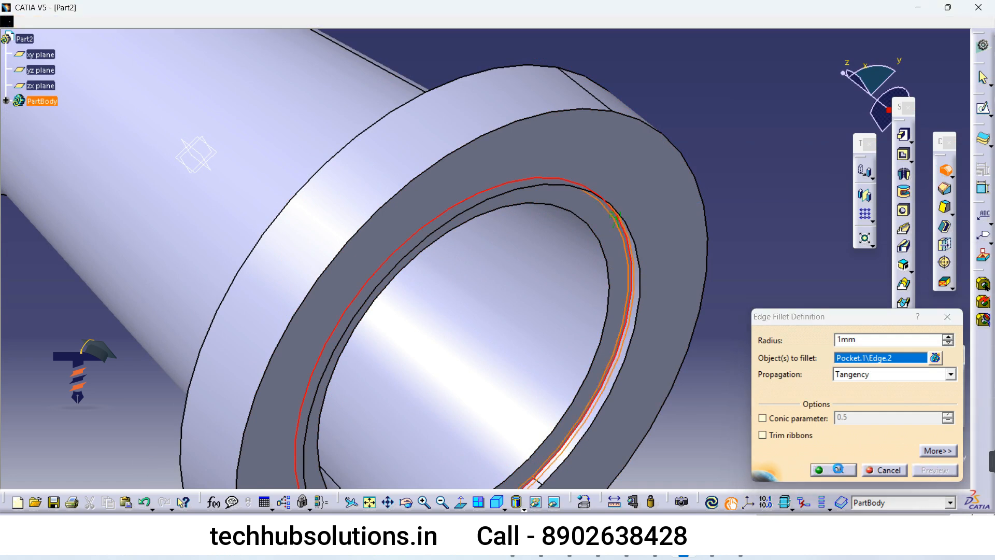
Step: Fillet the inner circular edge where the upper collar's underside meets the tapered body, using a radius larger than 1 mm
middle_click_drag(620, 269, 614, 388, "ctrl")
middle_click_drag(546, 123, 694, 207)
middle_click_drag(864, 435, 717, 346)
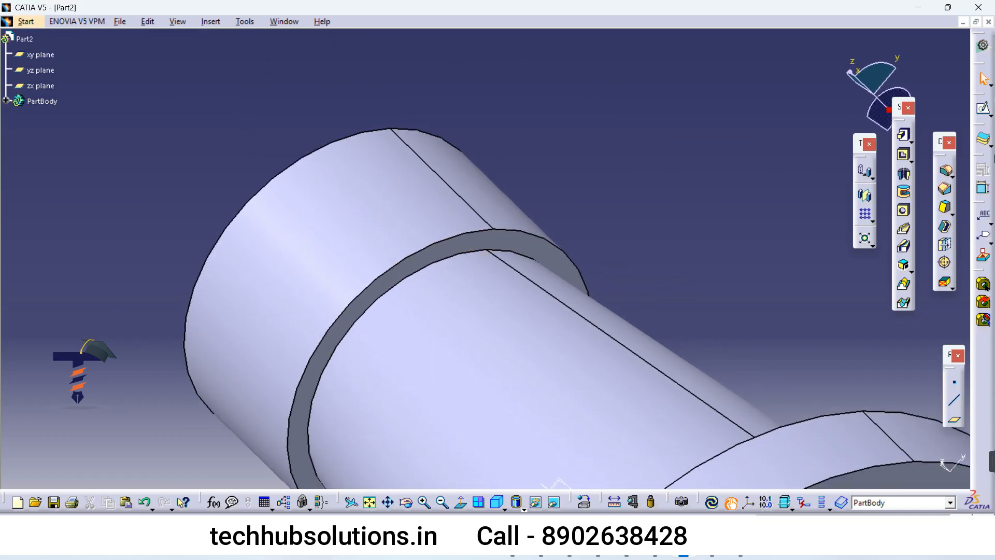
left_click(944, 173)
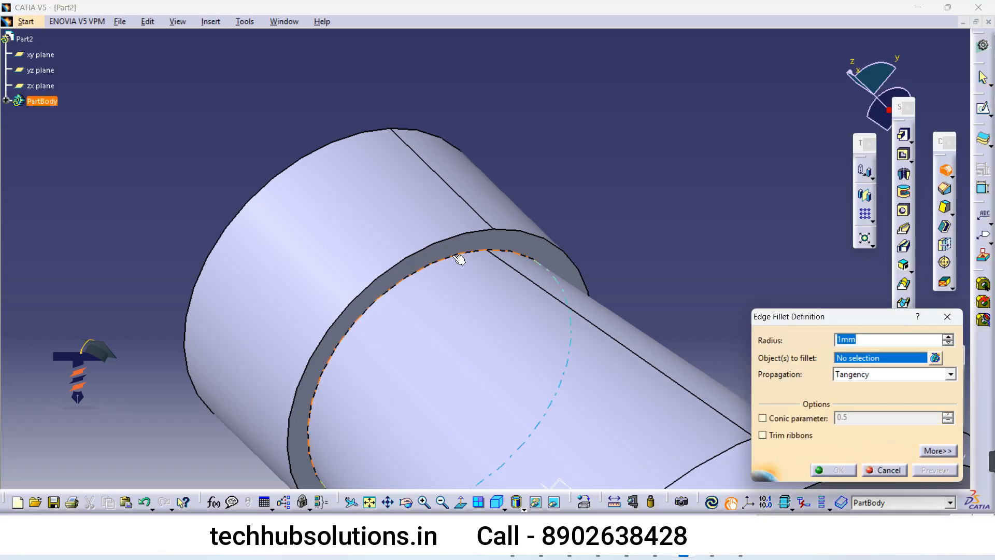
left_click(460, 260)
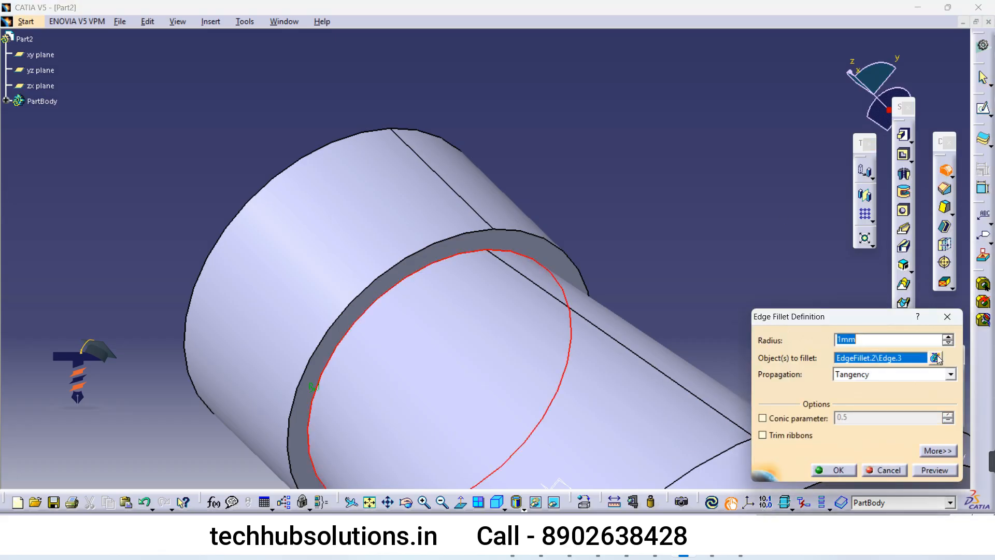
left_click(947, 337)
left_click(948, 337)
left_click(928, 472)
left_click(844, 469)
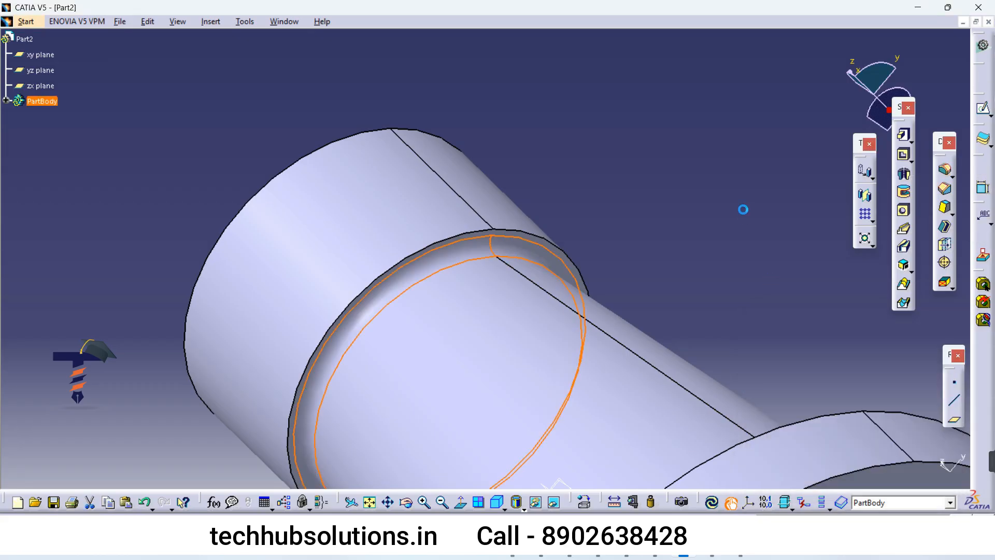
middle_click_drag(671, 207, 631, 262)
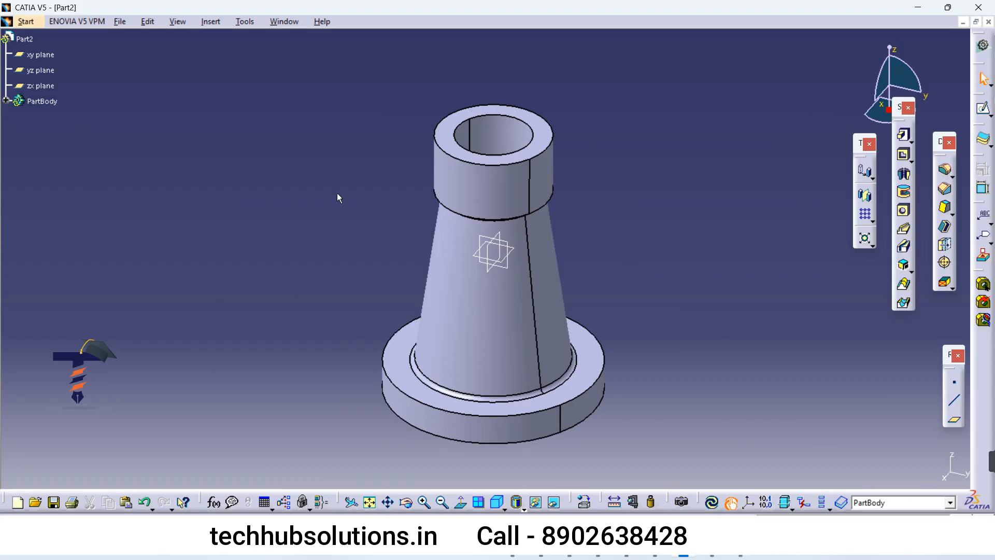
Step: Expand the PartBody's feature list and detach the Apply Material toolbar so it floats beside the model
middle_click_drag(637, 271, 610, 280)
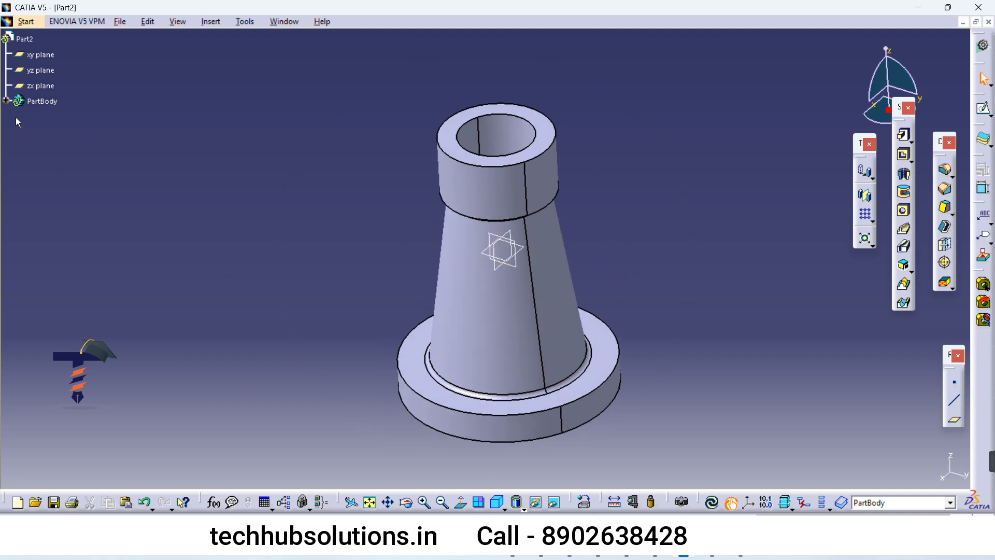
left_click(7, 100)
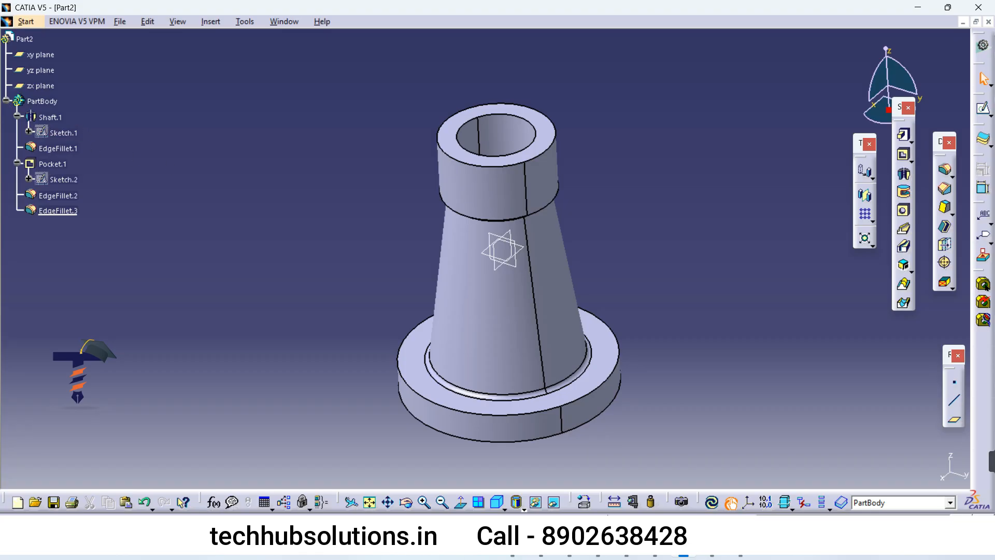
left_click_drag(582, 505, 772, 430)
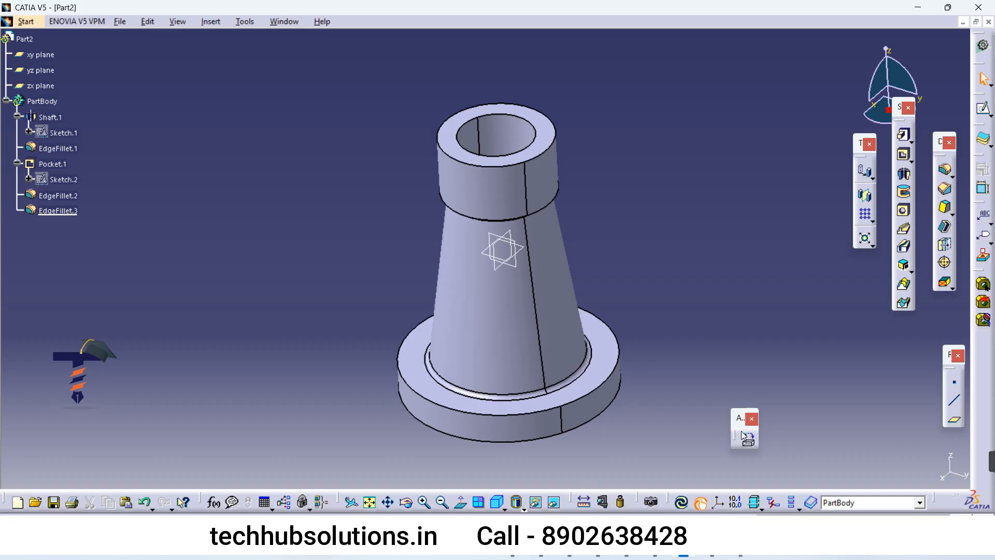
right_click(945, 237)
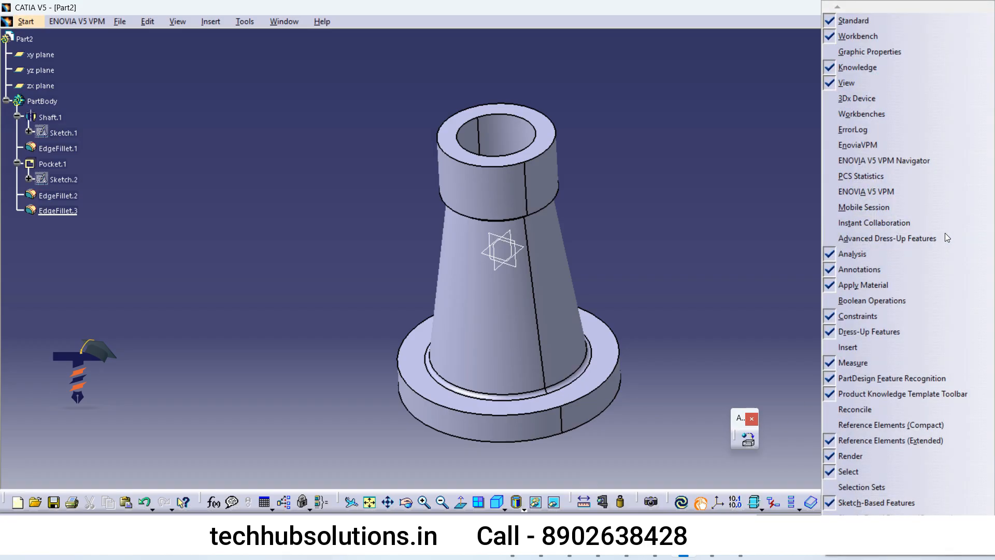
left_click(872, 285)
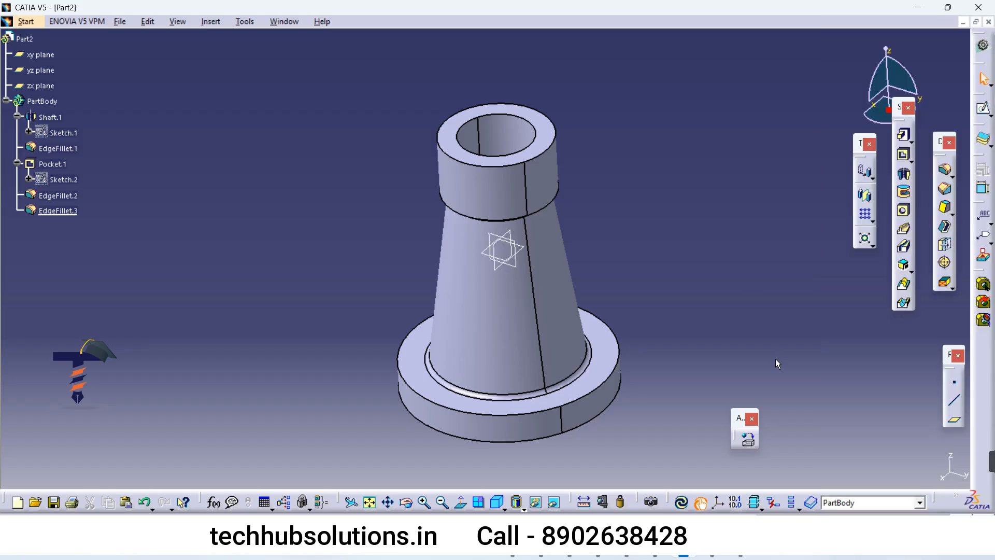
Step: Apply the Steel material from the Metal family of the default material catalog to the PartBody
left_click(51, 101)
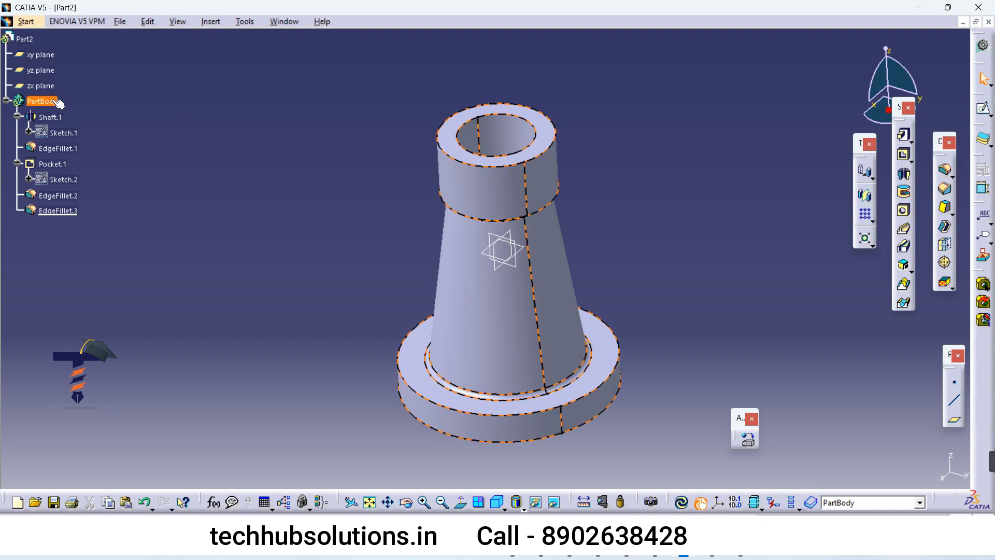
left_click(746, 443)
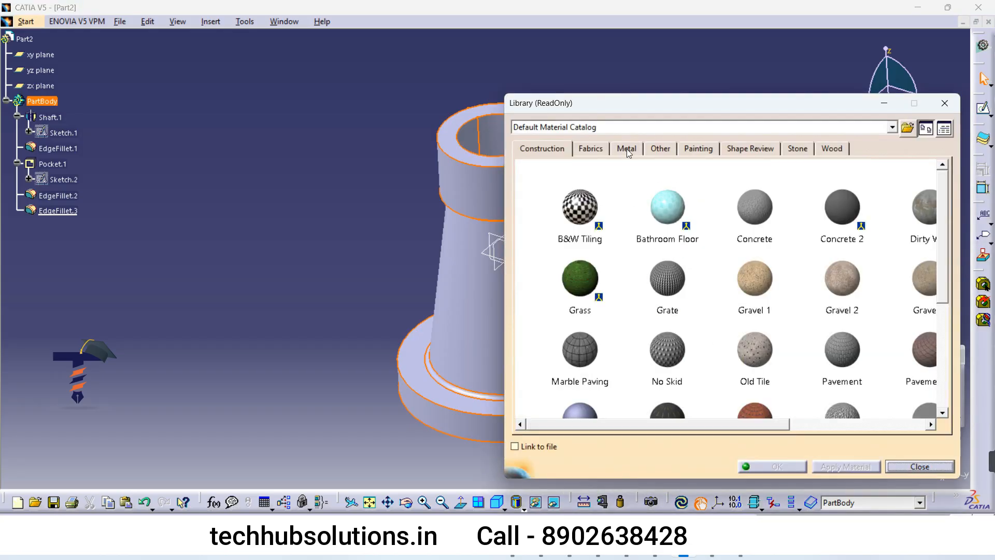
left_click(626, 148)
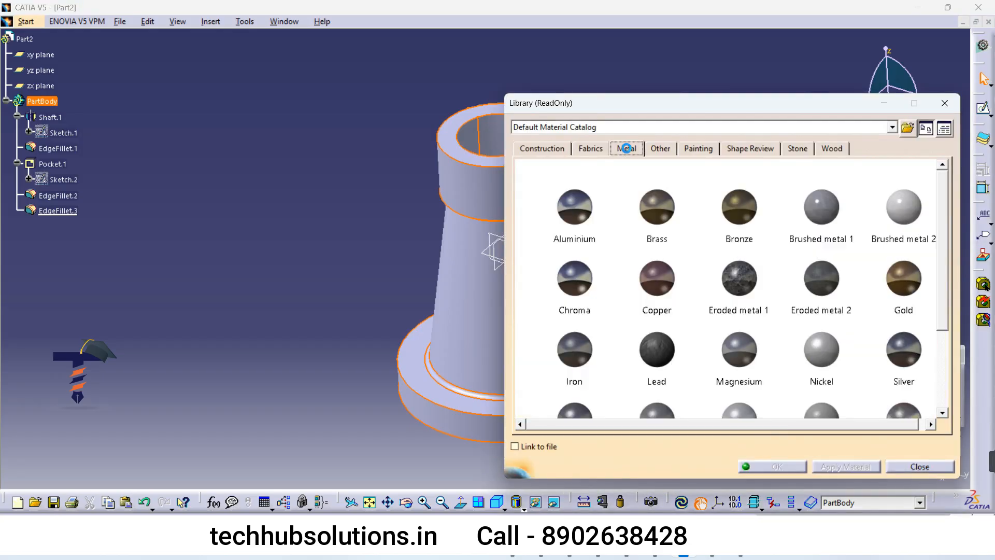
left_click(574, 208)
left_click(676, 208)
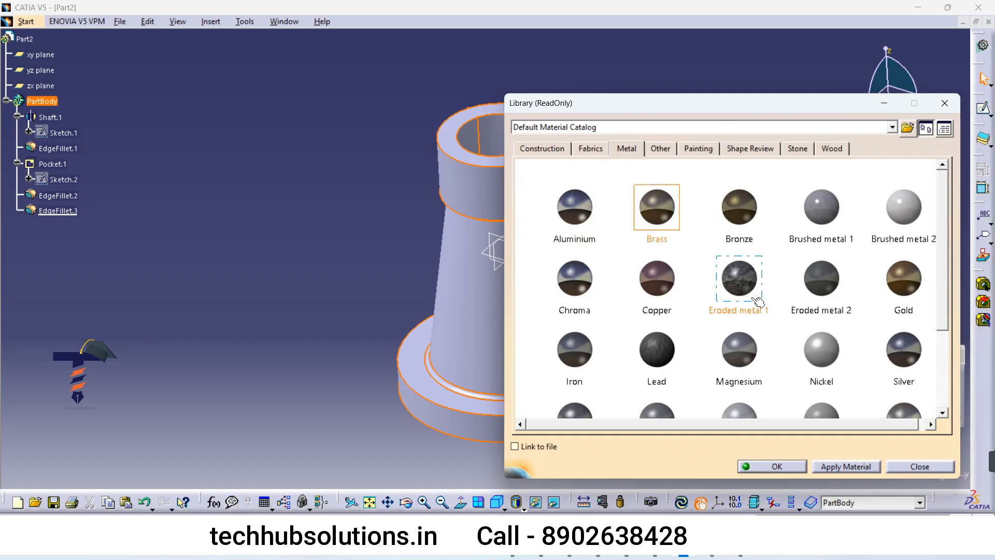
scroll(758, 302, "down", 2)
scroll(758, 302, "down", 2)
scroll(741, 316, "up", 1)
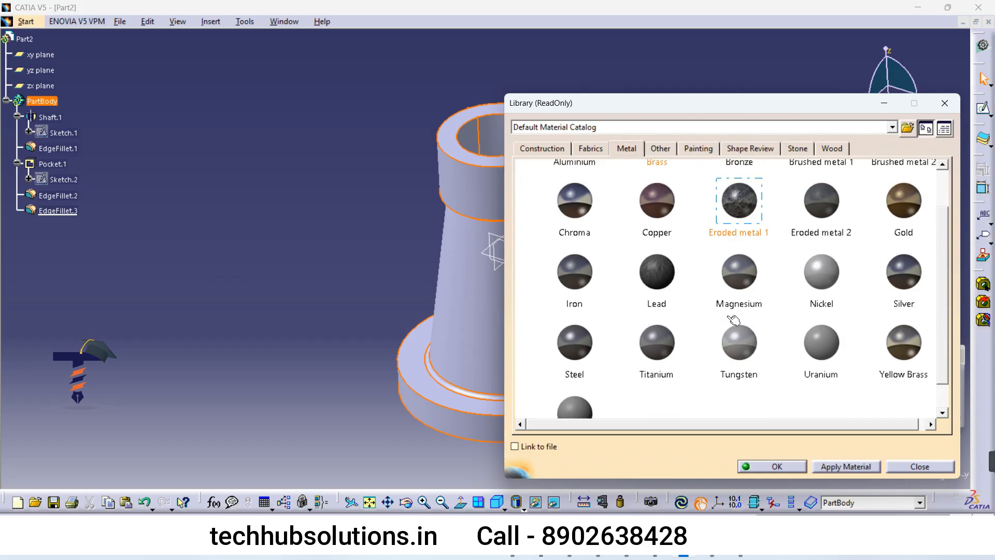
left_click(579, 349)
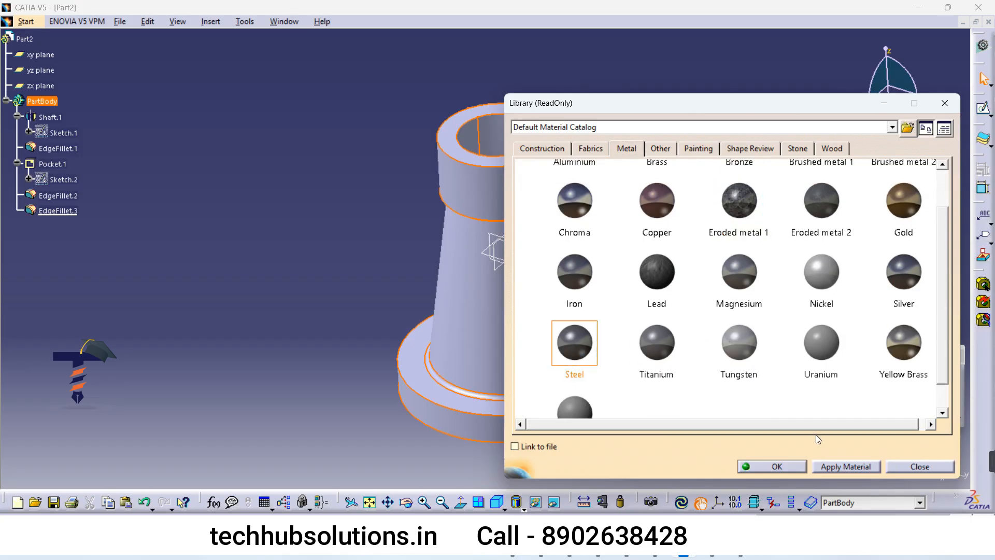
left_click(832, 469)
left_click(788, 468)
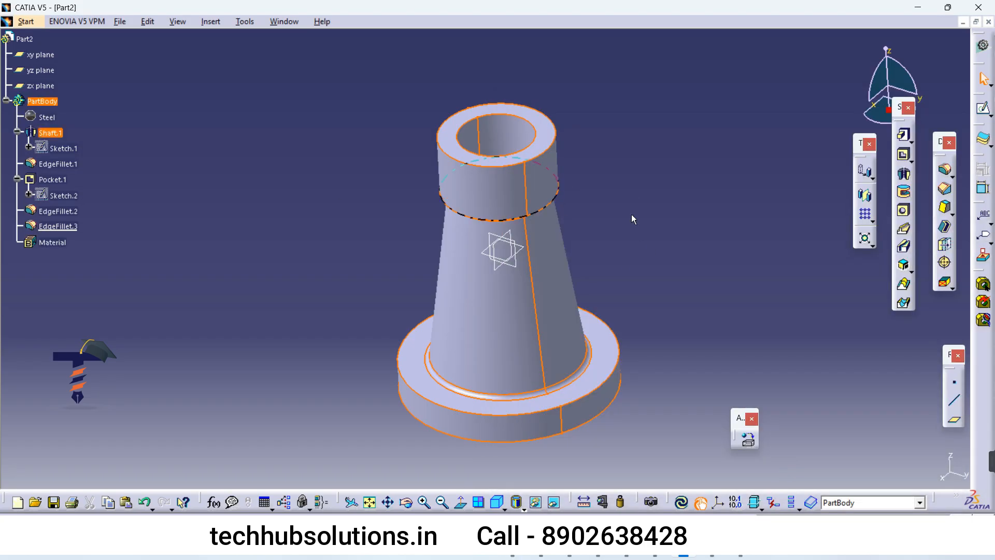
Step: Set the model's display mode to shading with material so the body is rendered in steel
left_click(445, 310)
middle_click_drag(443, 308, 442, 295)
left_click(792, 284)
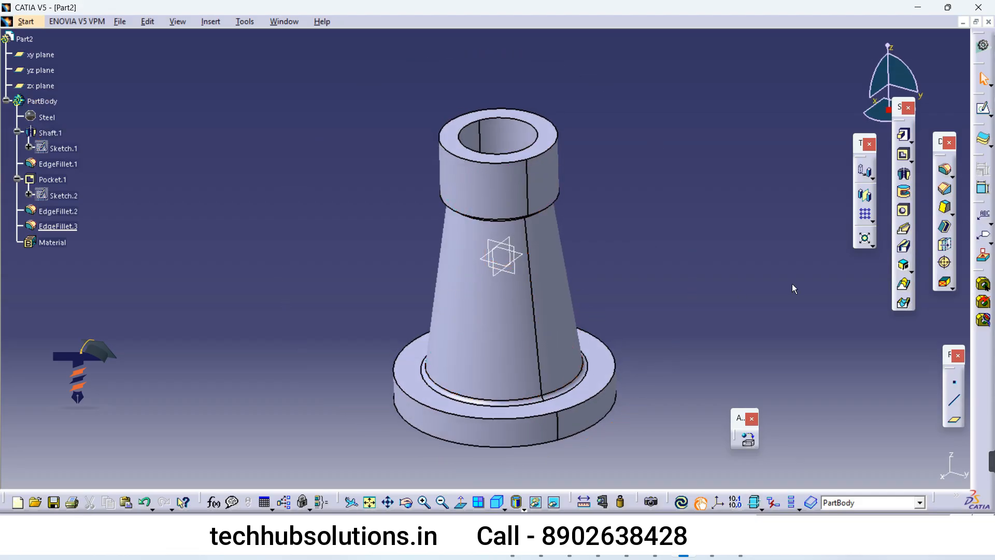
left_click(54, 118)
left_click(256, 315)
left_click(524, 508)
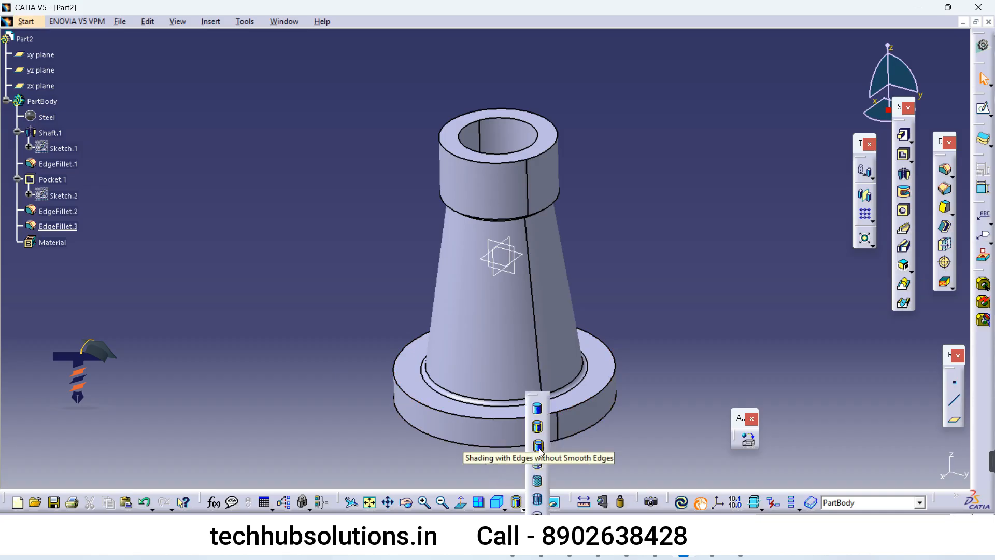
left_click(538, 482)
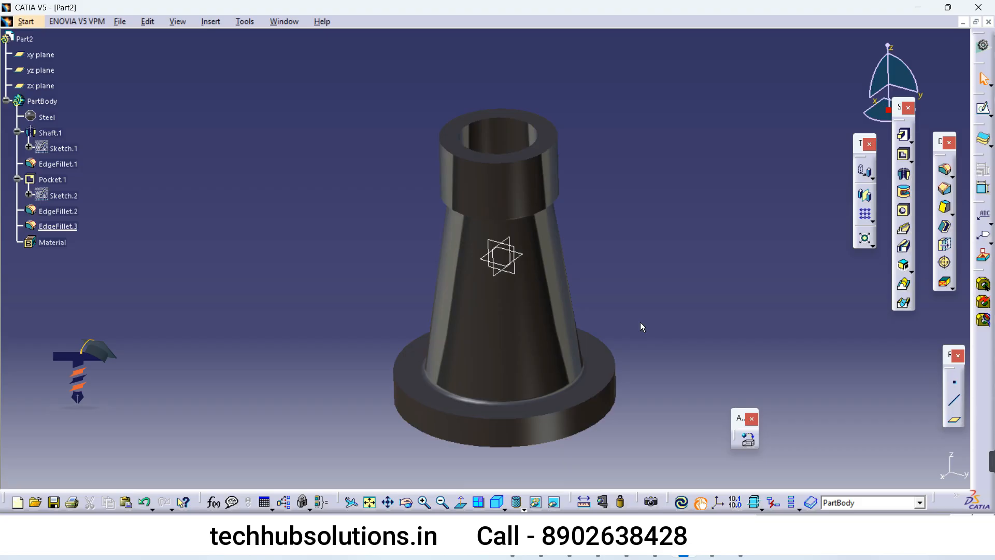
middle_click_drag(636, 319, 609, 244)
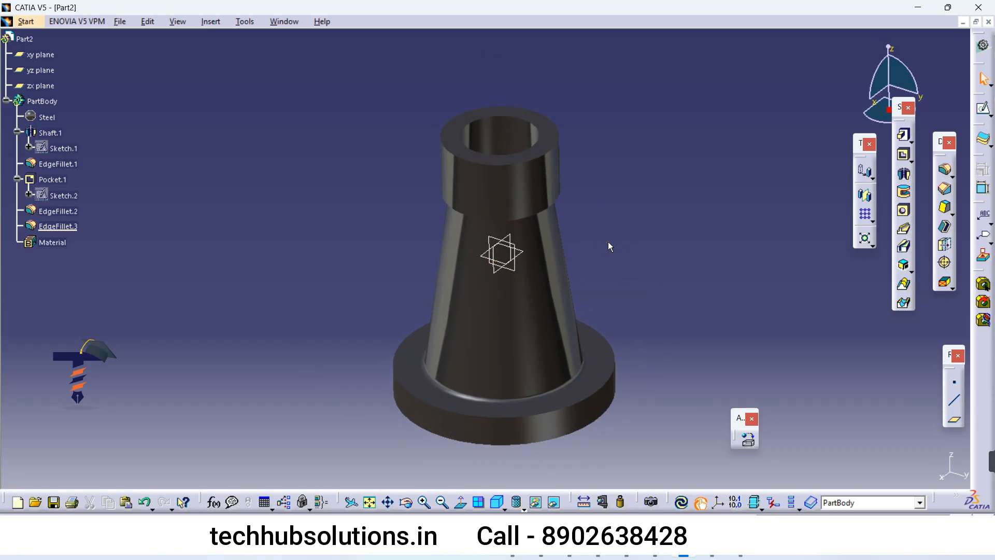
Step: Switch to the screw jack.jpg reference drawing to compare the body with its dimensions
key("alt+Tab")
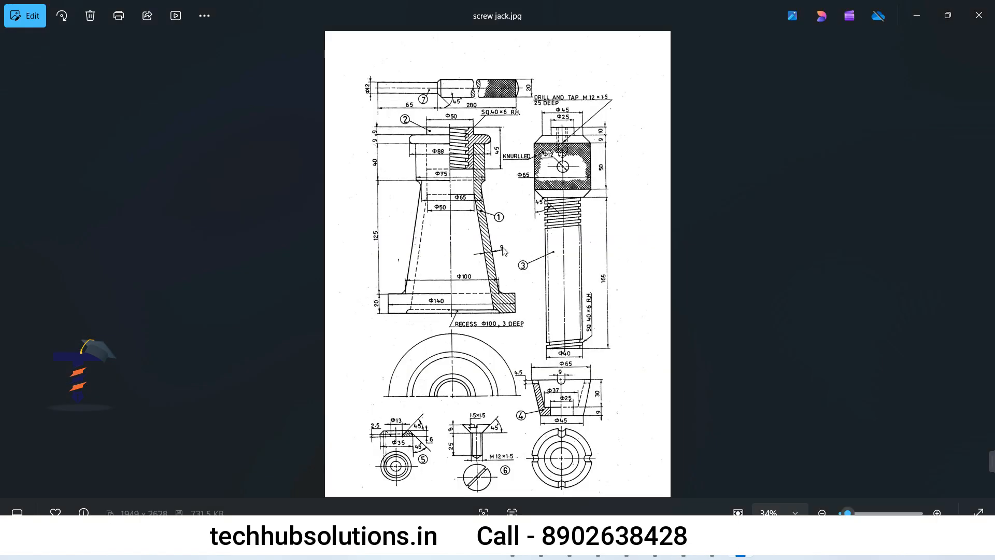